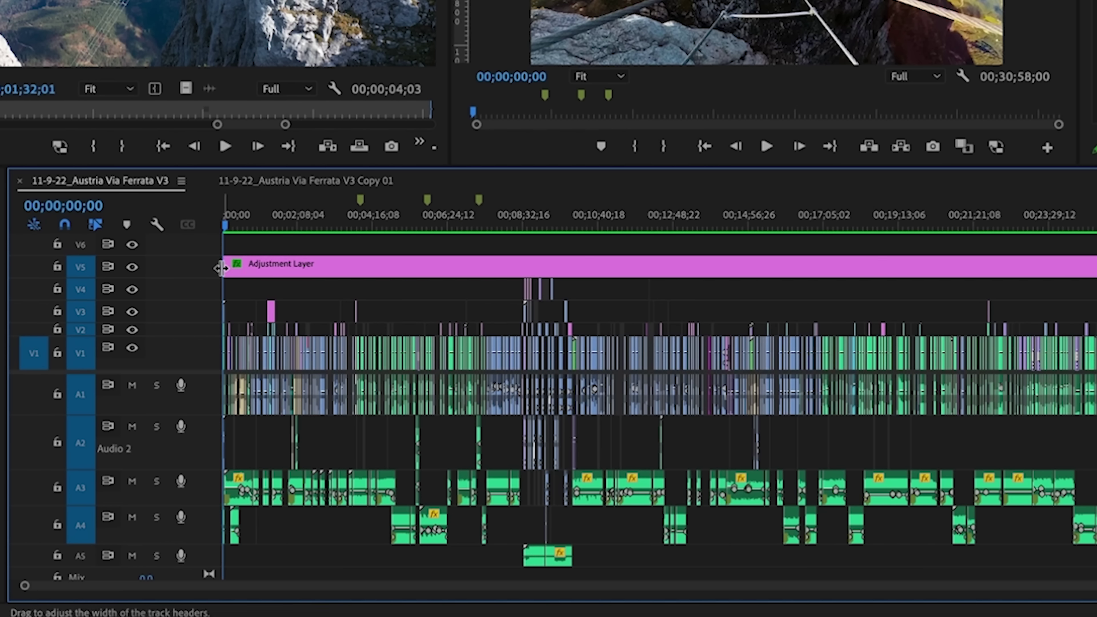
Step: Expand Video 5 and select its Adjustment Layer clip
double_click(211, 259)
left_click(362, 294)
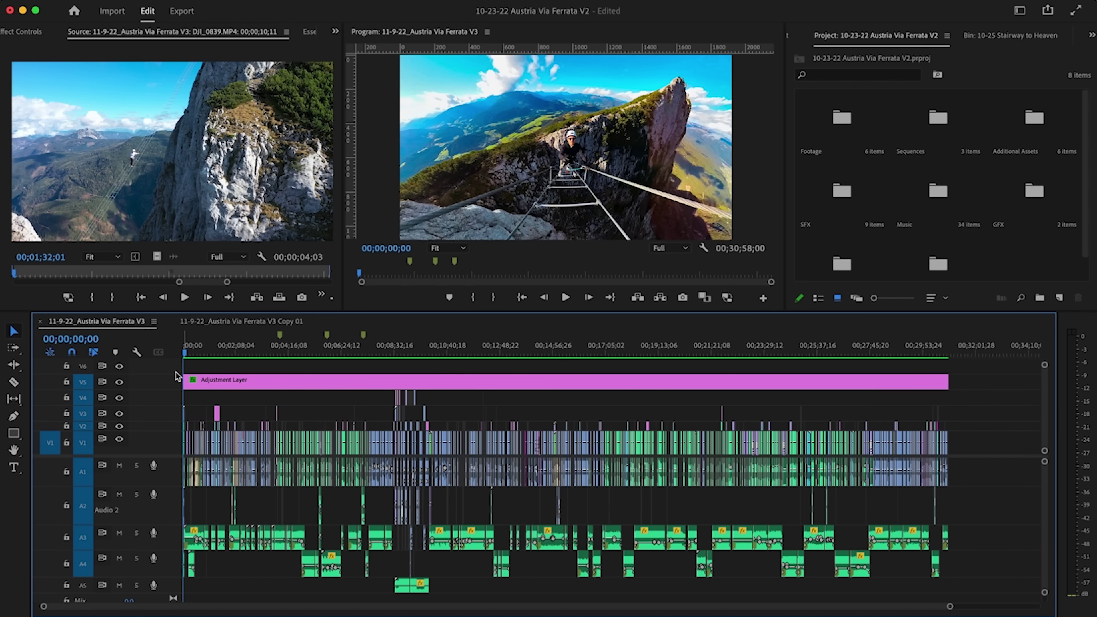
double_click(171, 384)
left_click(274, 398)
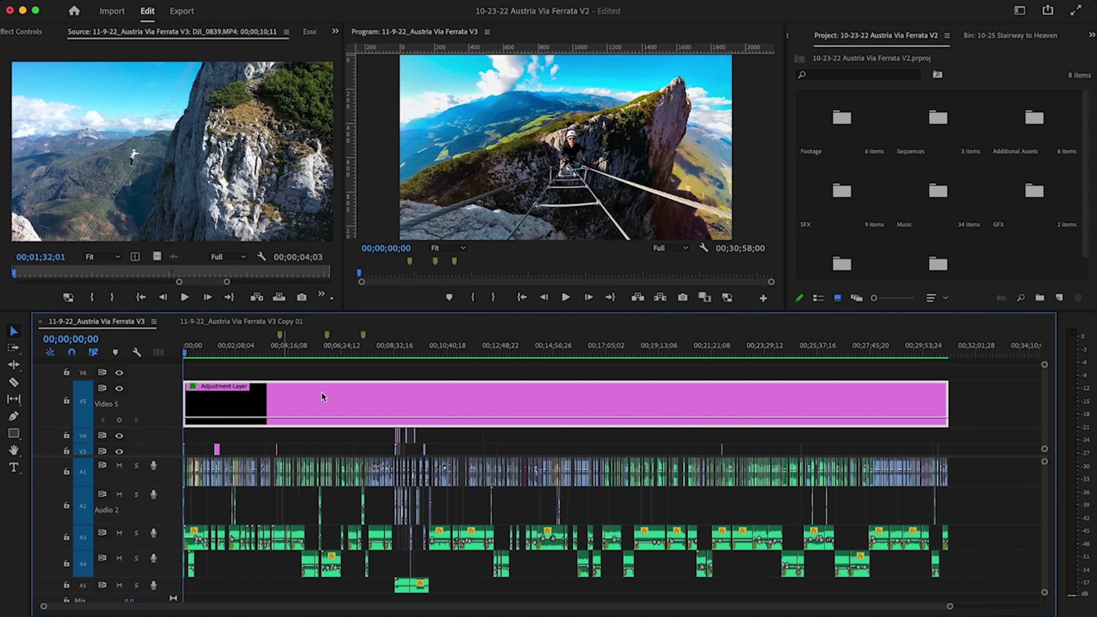
Step: Paste the adjustment layer into the V3 Copy 01 sequence, view it whole, and open the File menu
left_click(259, 320)
key("super+v")
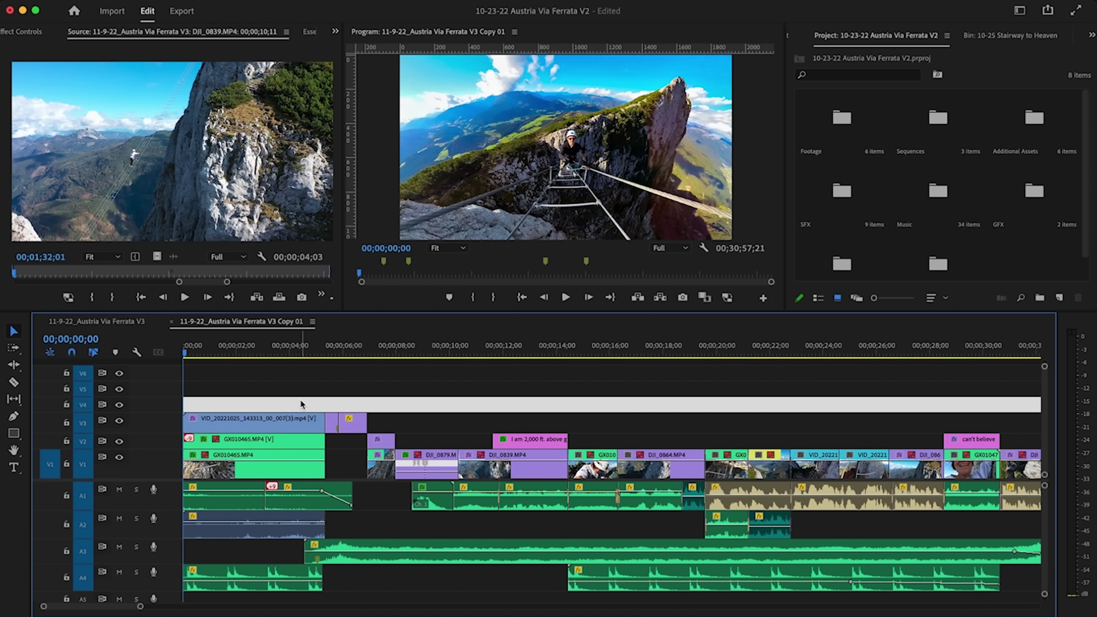
key("backslash")
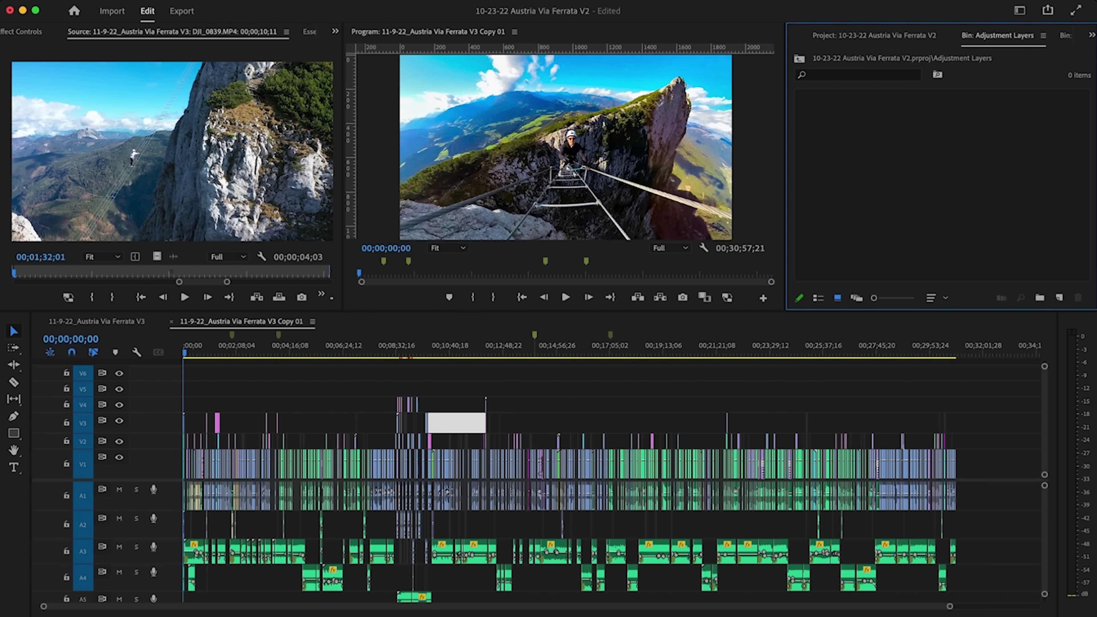
left_click(103, 3)
Step: Create a 1920×1080 adjustment layer named Color_Full
mouse_move(105, 8)
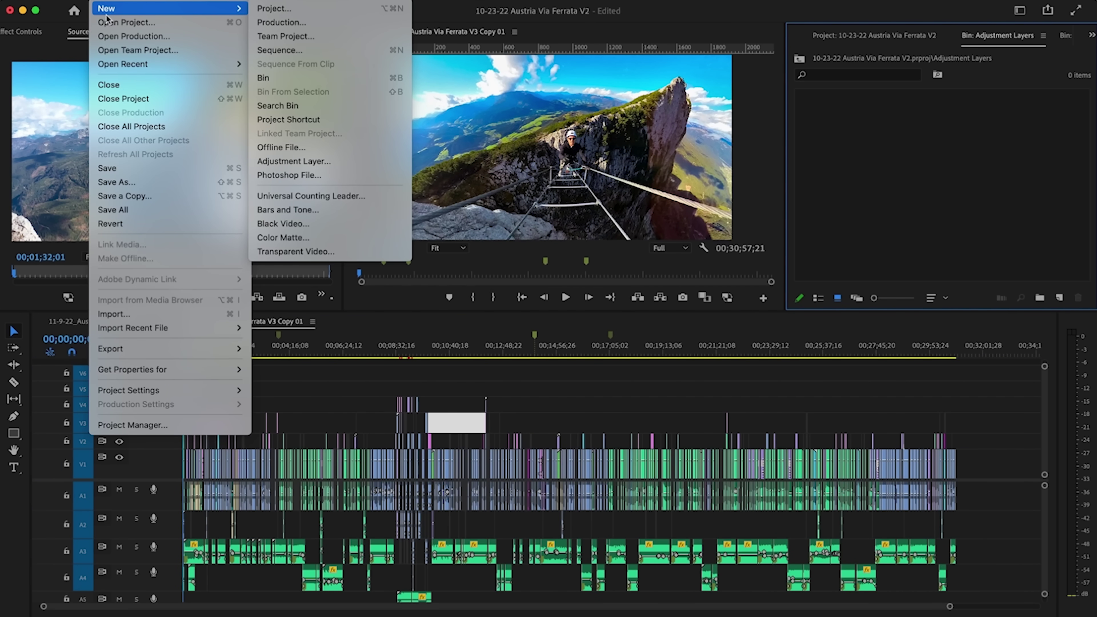
left_click(306, 161)
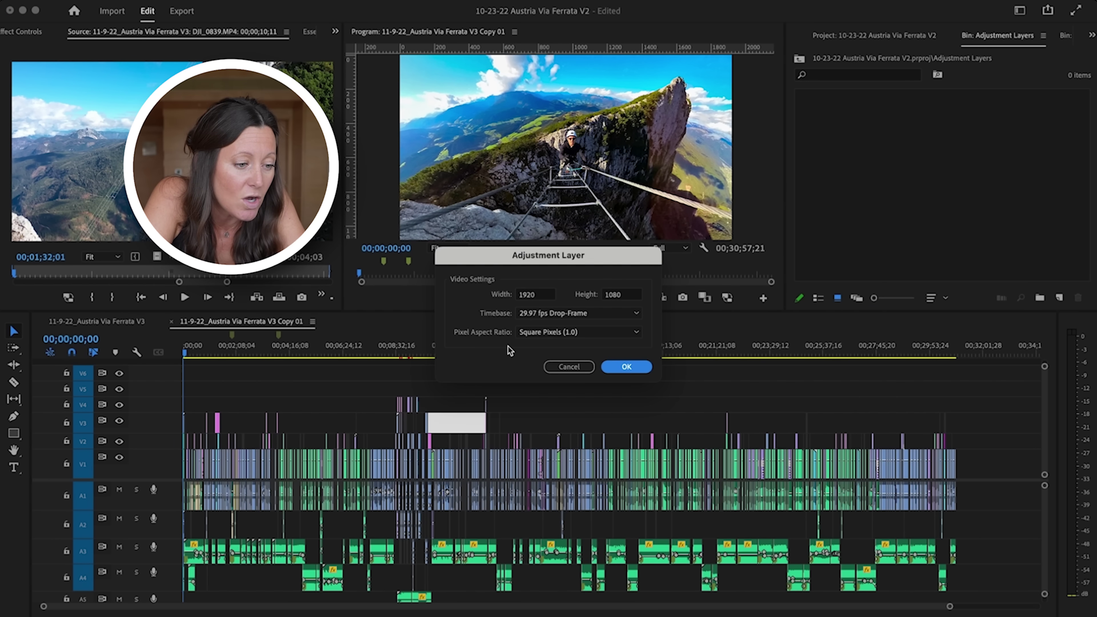
left_click(625, 367)
type("Color_Full")
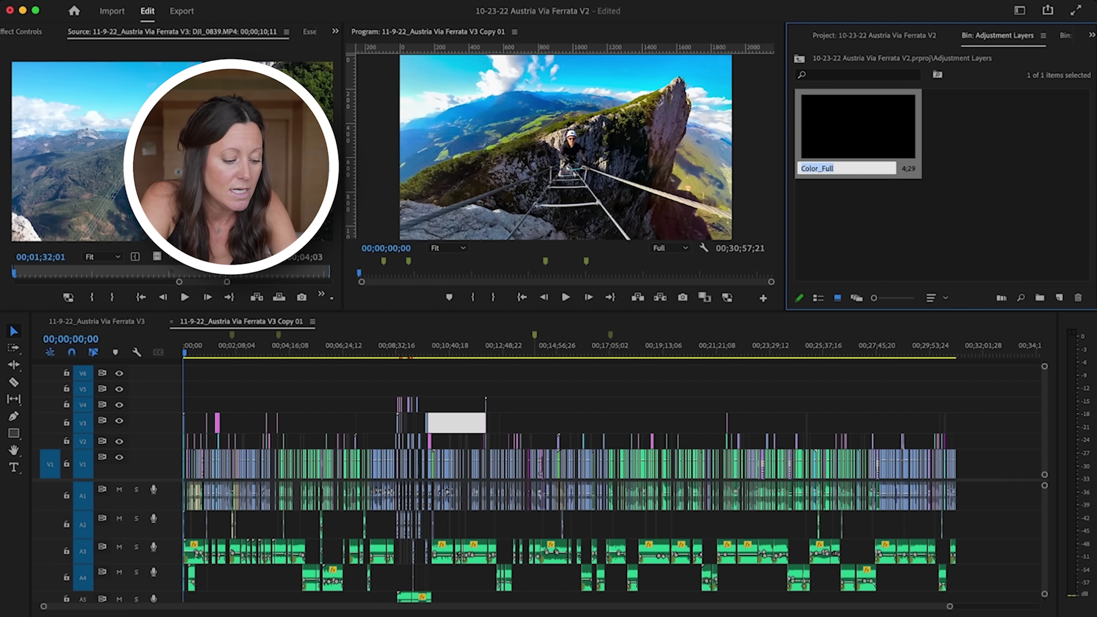
key("Return")
Step: Extend the Color_Full clip on V5 to the end of the sequence
left_click(202, 385)
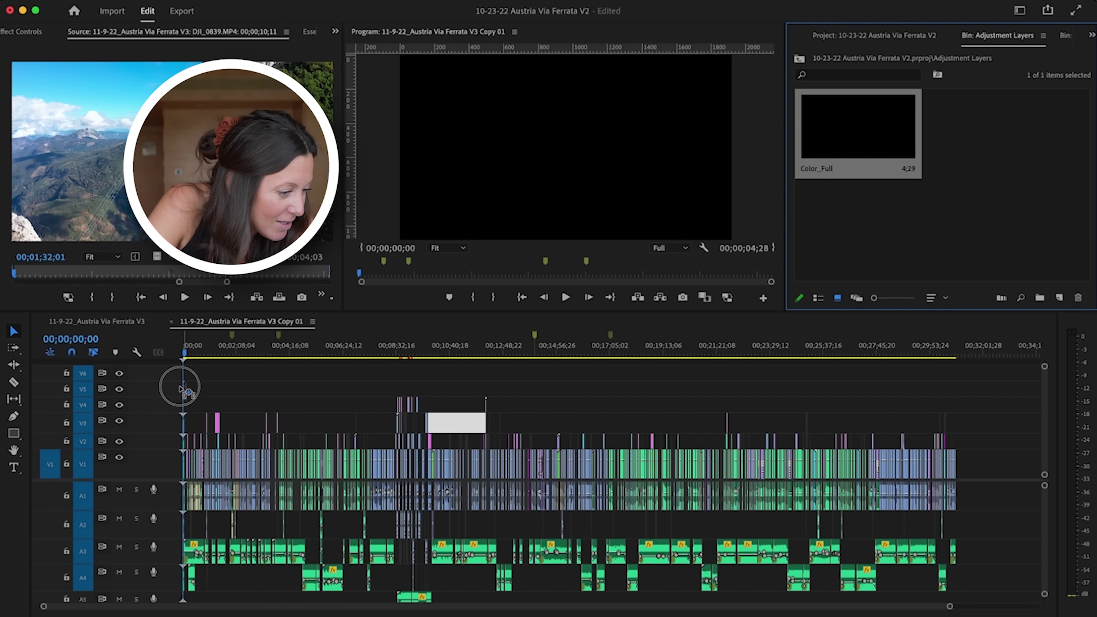
key("backslash")
left_click(292, 392)
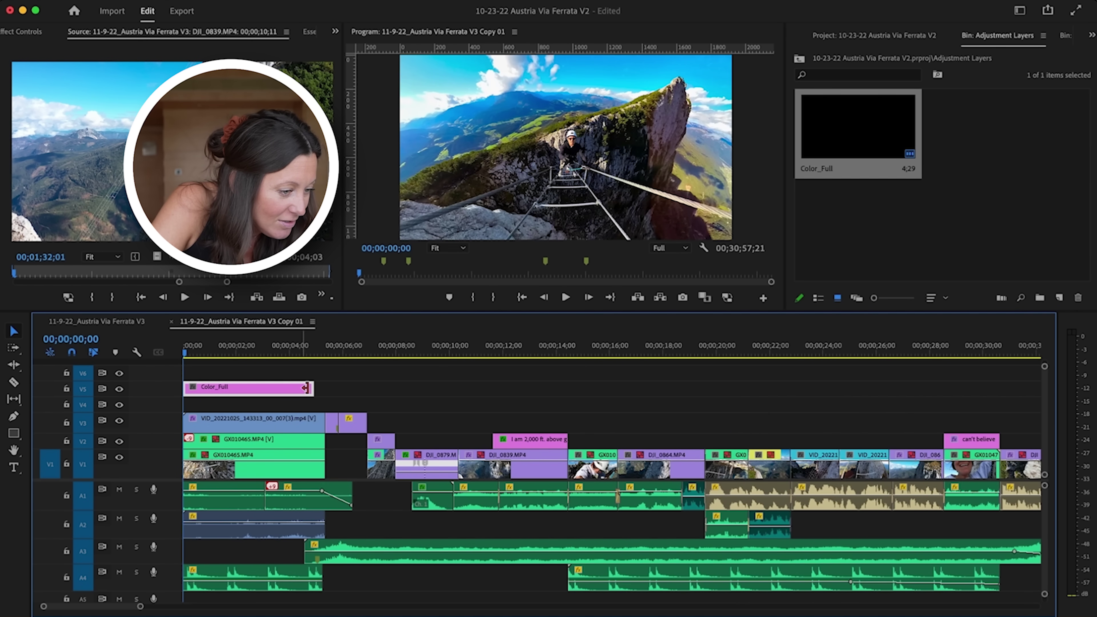
key("backslash")
left_click_drag(305, 389, 270, 388)
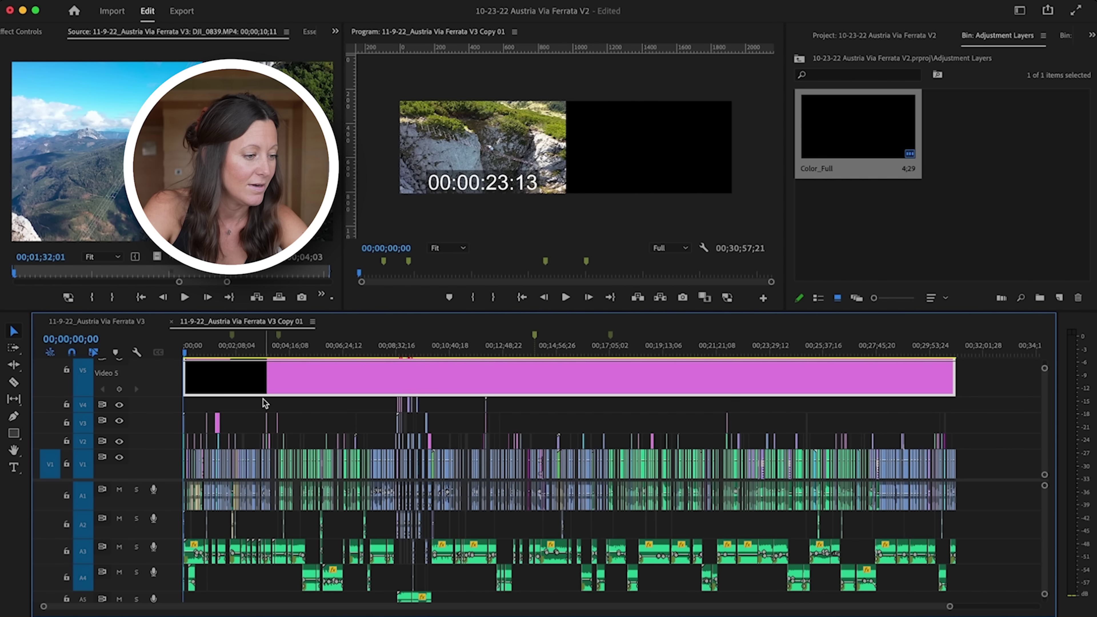
Step: Switch to the Effects workspace, expand Lumetri Basic Correction, and select Color_Full on V5
left_click(1019, 10)
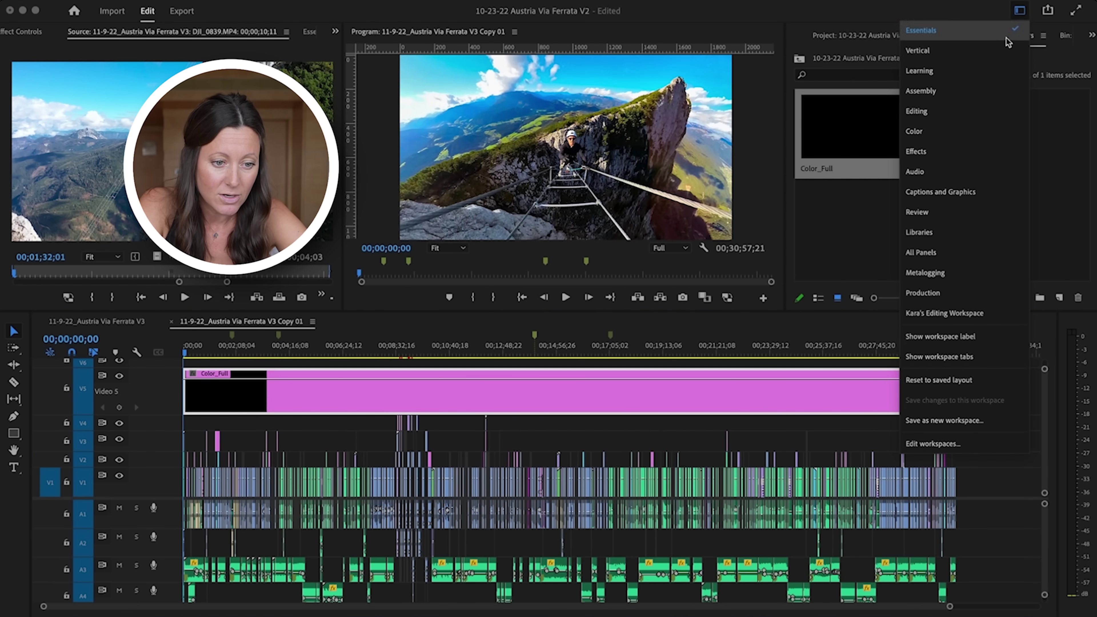
left_click(957, 149)
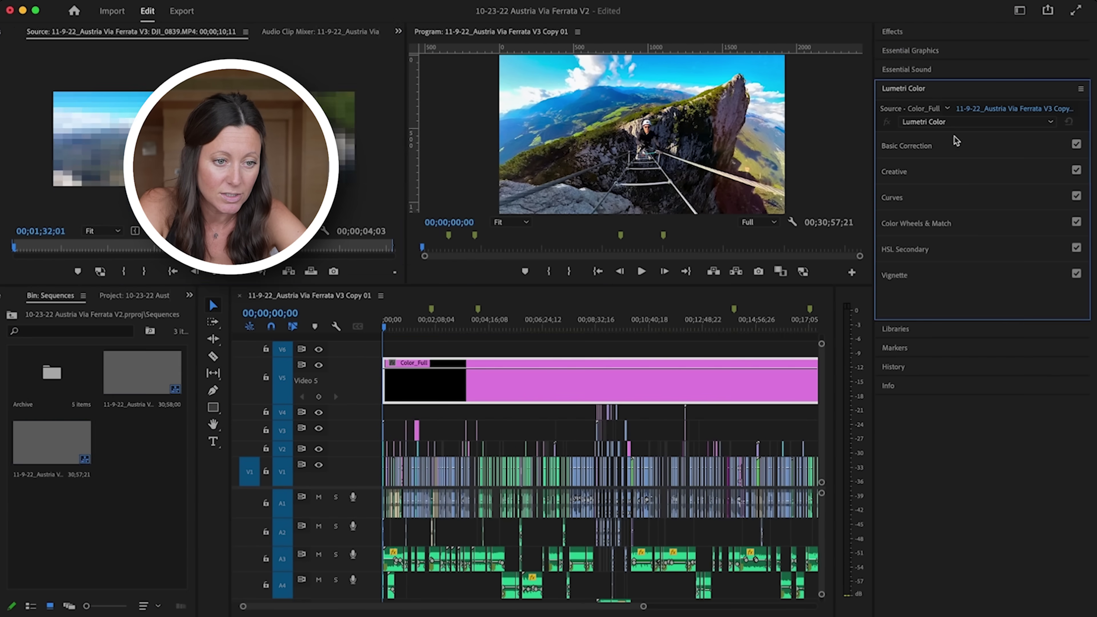
left_click(957, 144)
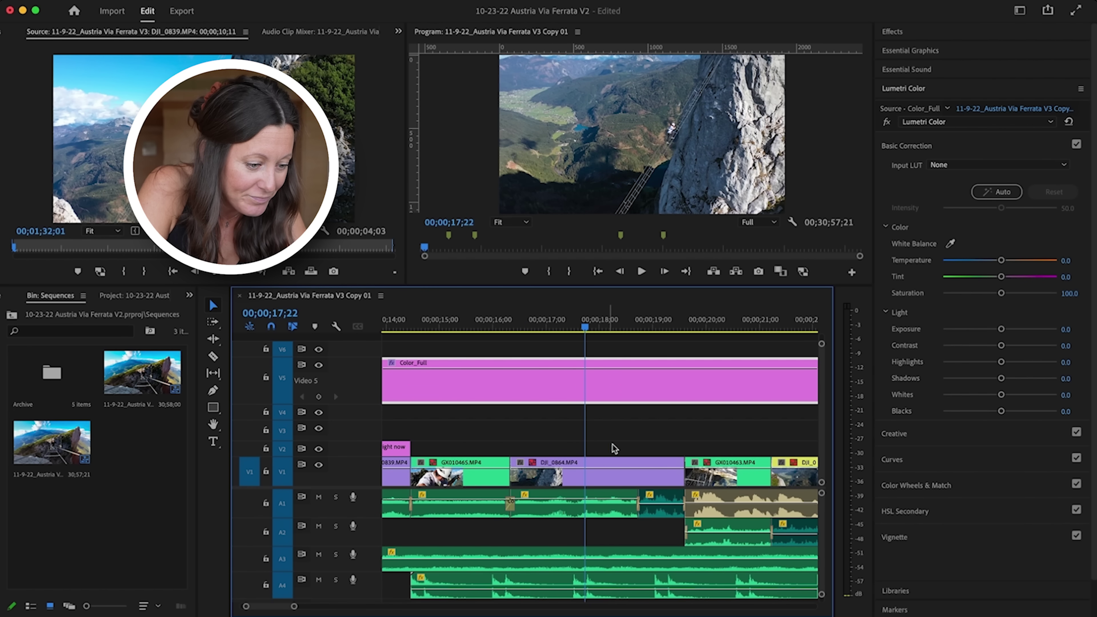
left_click(589, 479)
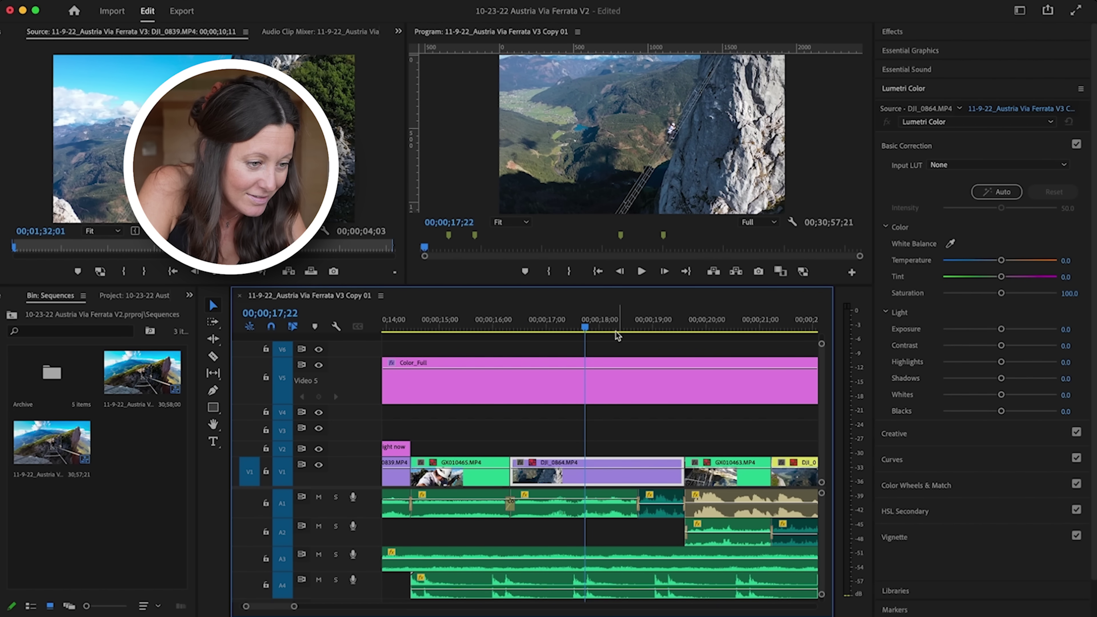
left_click(717, 370)
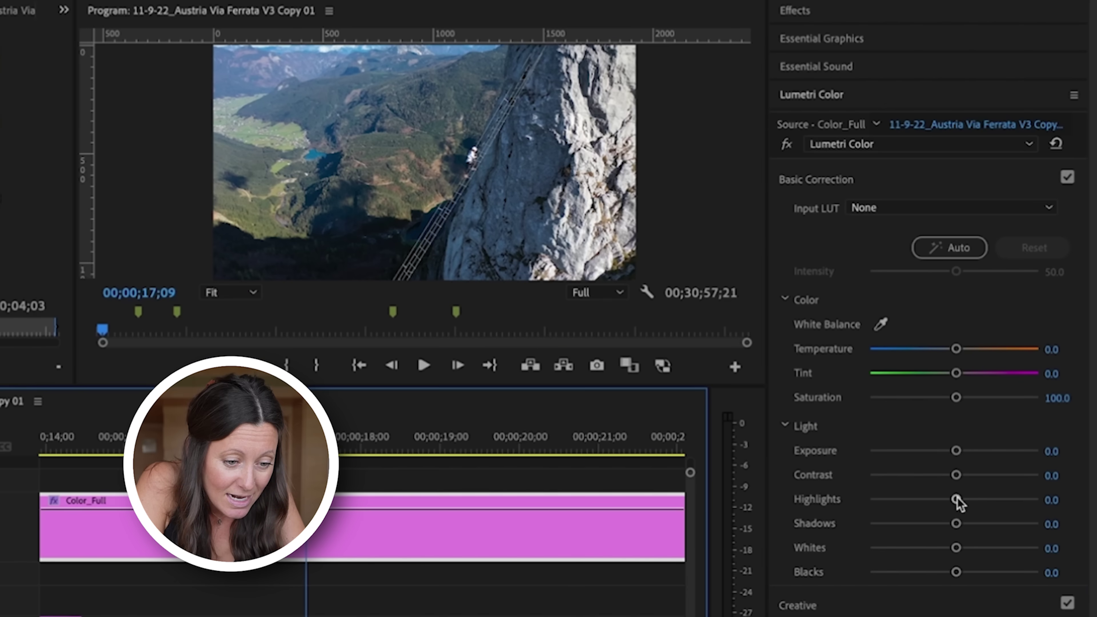
Step: Set Basic Correction to highlights 50, shadows 32.2, whites 27.8 and saturation 113.3
left_click_drag(956, 498, 1007, 523)
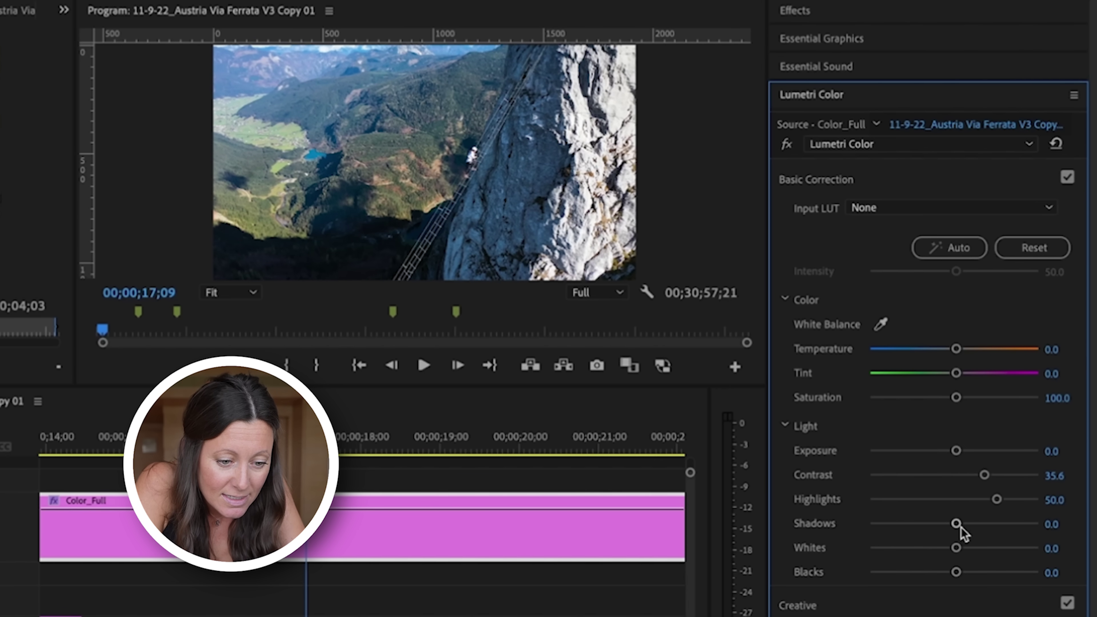
left_click_drag(965, 532, 997, 541)
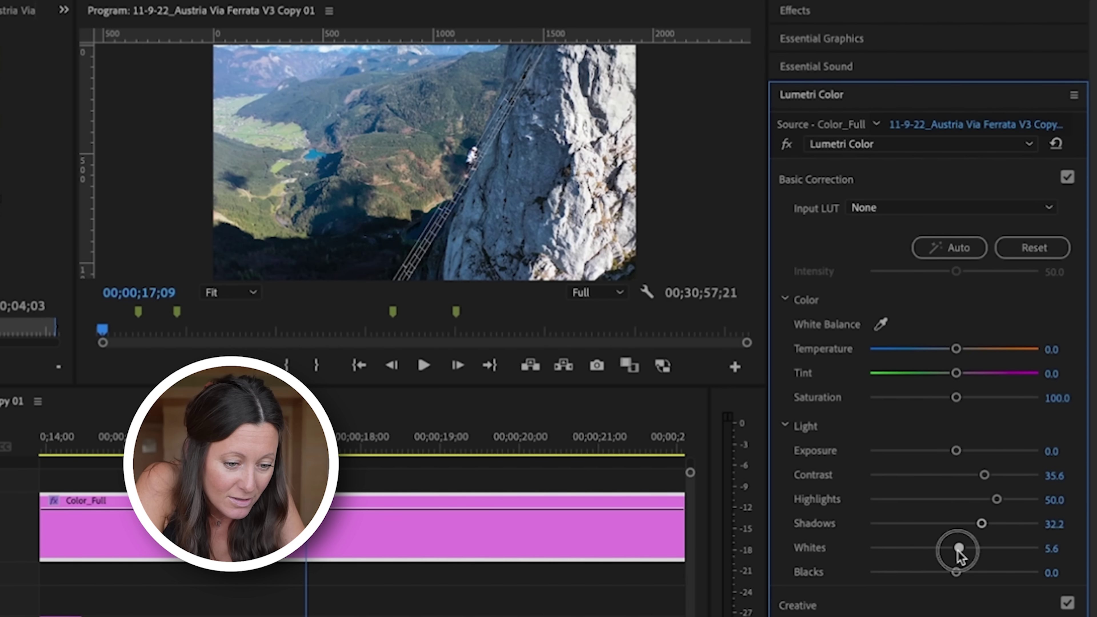
mouse_move(965, 550)
left_mouse_down()
mouse_move(990, 561)
mouse_move(975, 557)
left_mouse_up()
left_click_drag(966, 406, 977, 417)
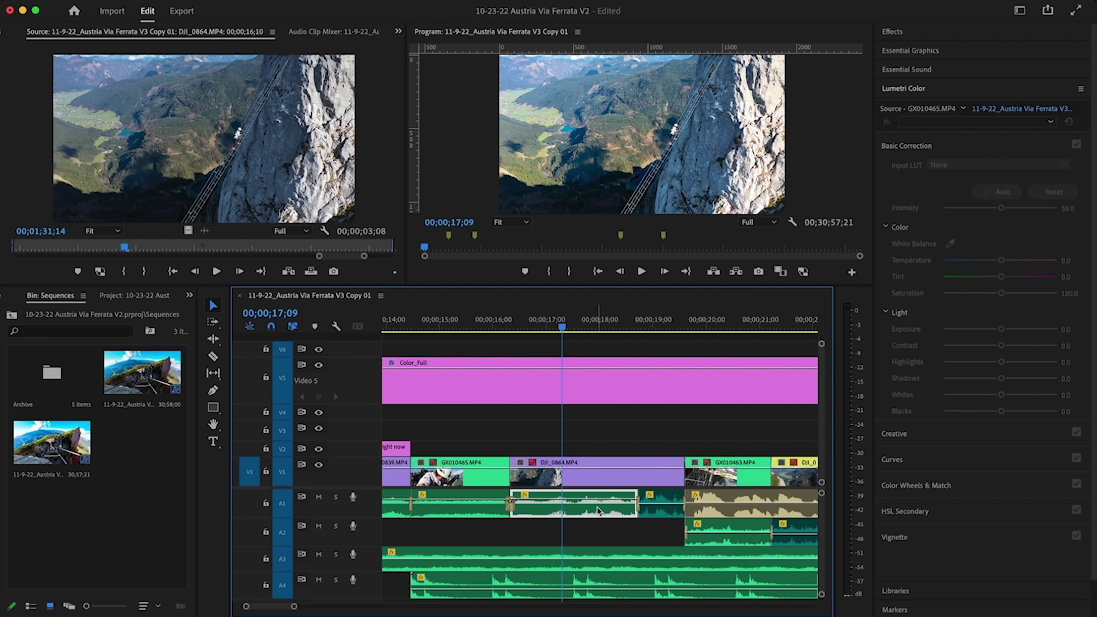
Step: Zoom out and preview the Color_Full grade on later shots in the sequence
key("backslash")
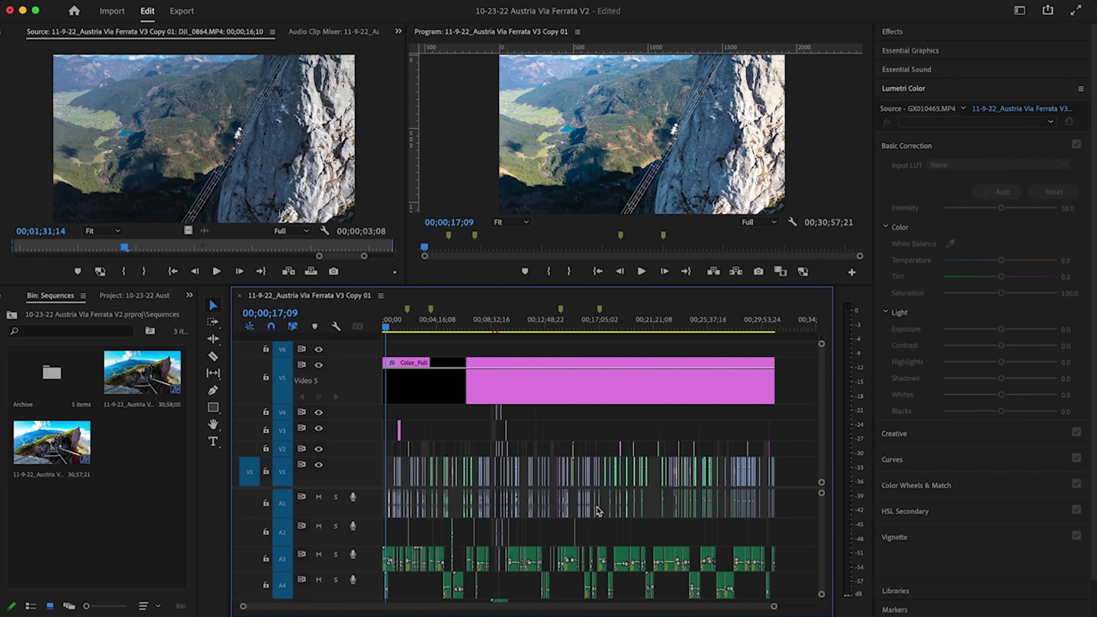
left_click(543, 481)
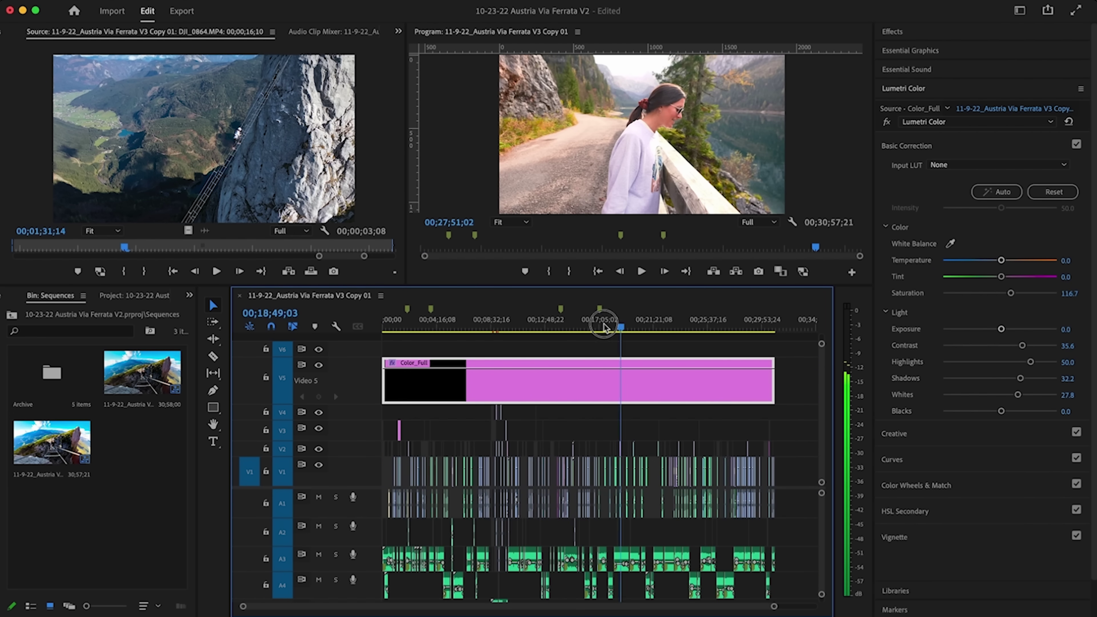
left_click(417, 319)
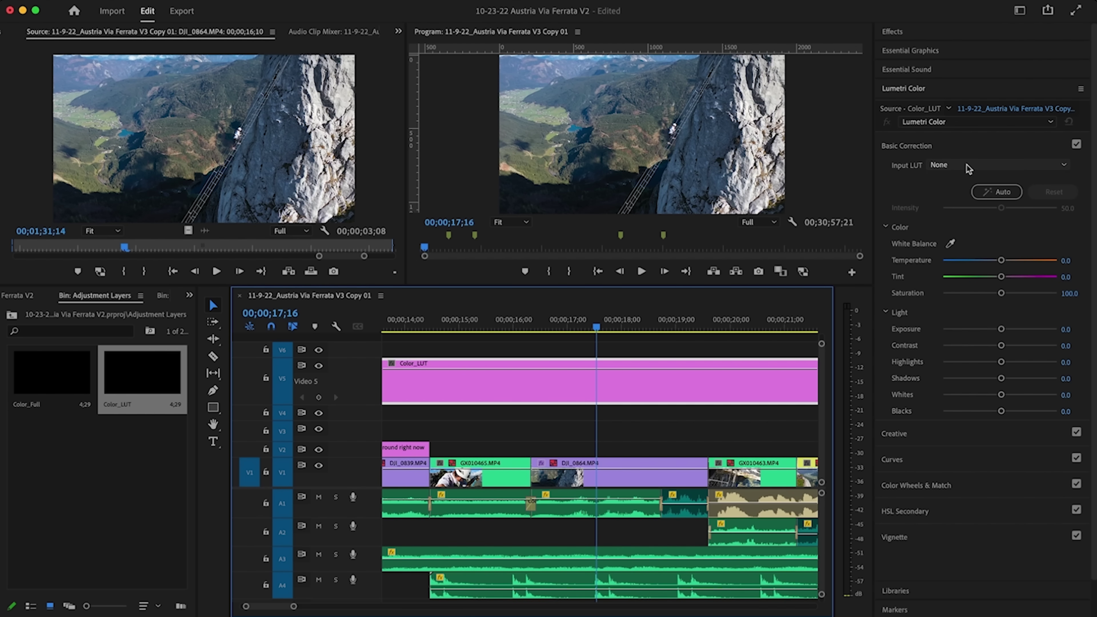
Step: Load Summer.cube as the Input LUT on Color_LUT and scrub to preview
left_click(954, 167)
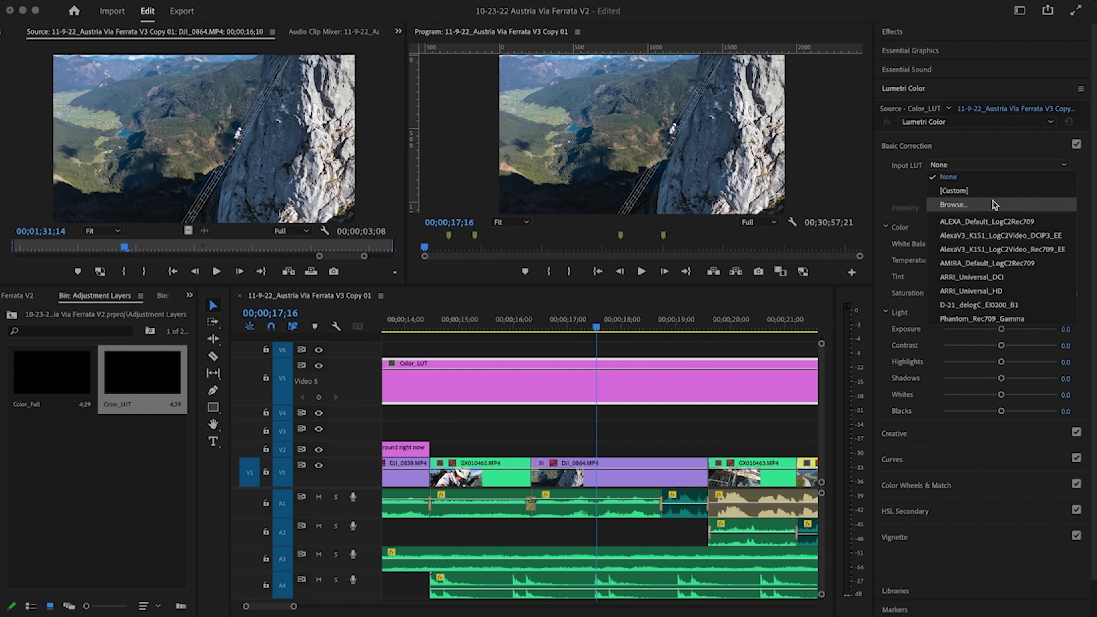
left_click(955, 195)
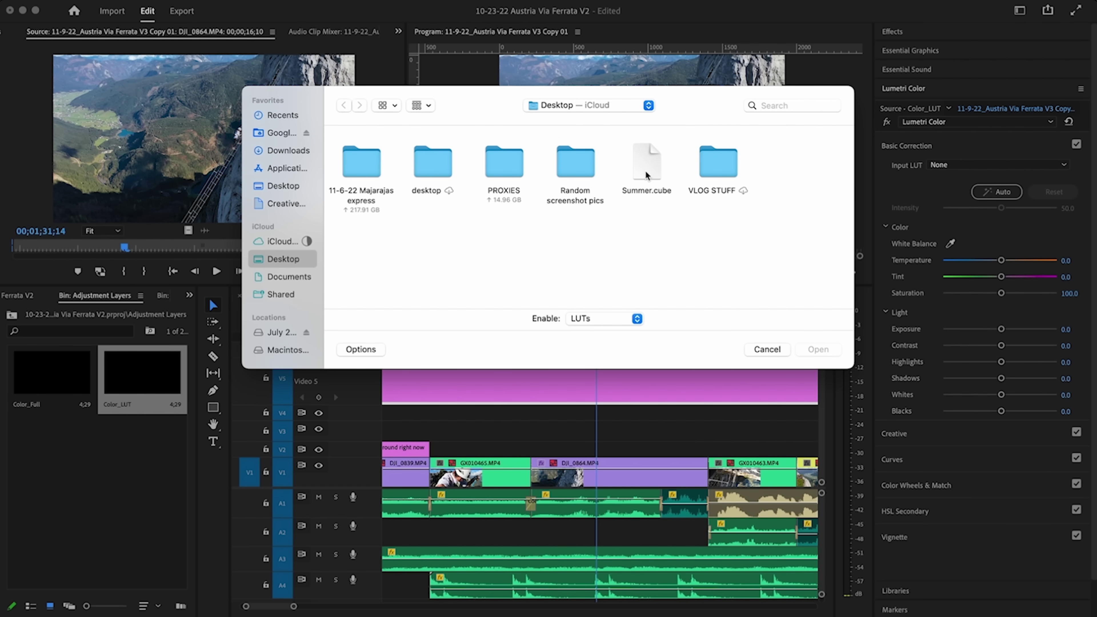
double_click(647, 163)
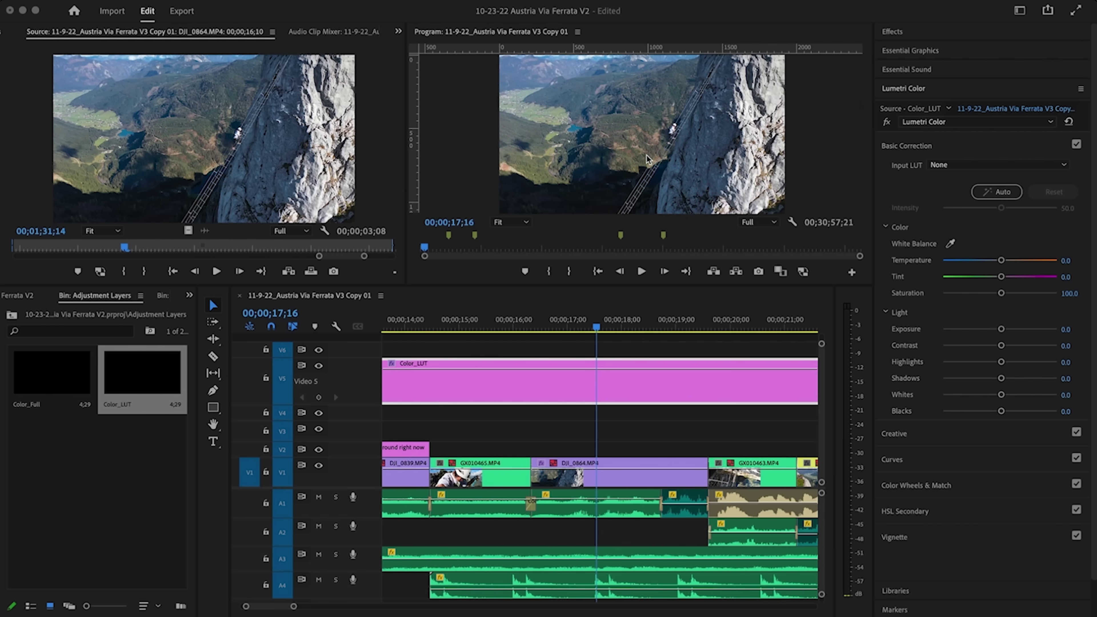
left_click_drag(661, 330, 677, 331)
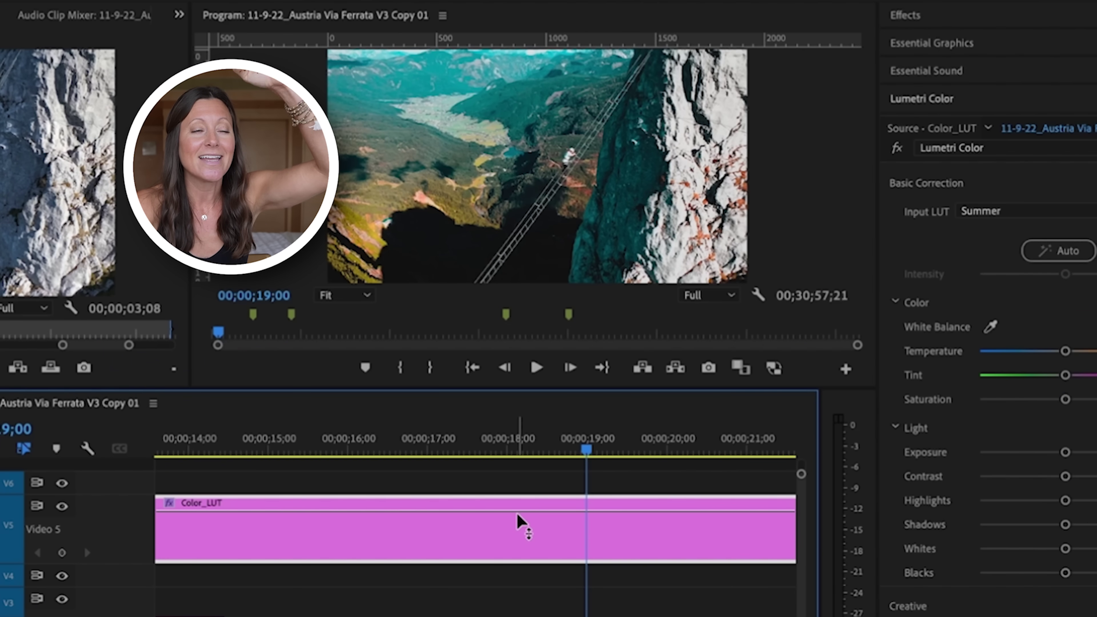
Step: Lower Color_LUT's opacity to about 37% and toggle Video 5 to compare
left_click_drag(518, 514, 517, 550)
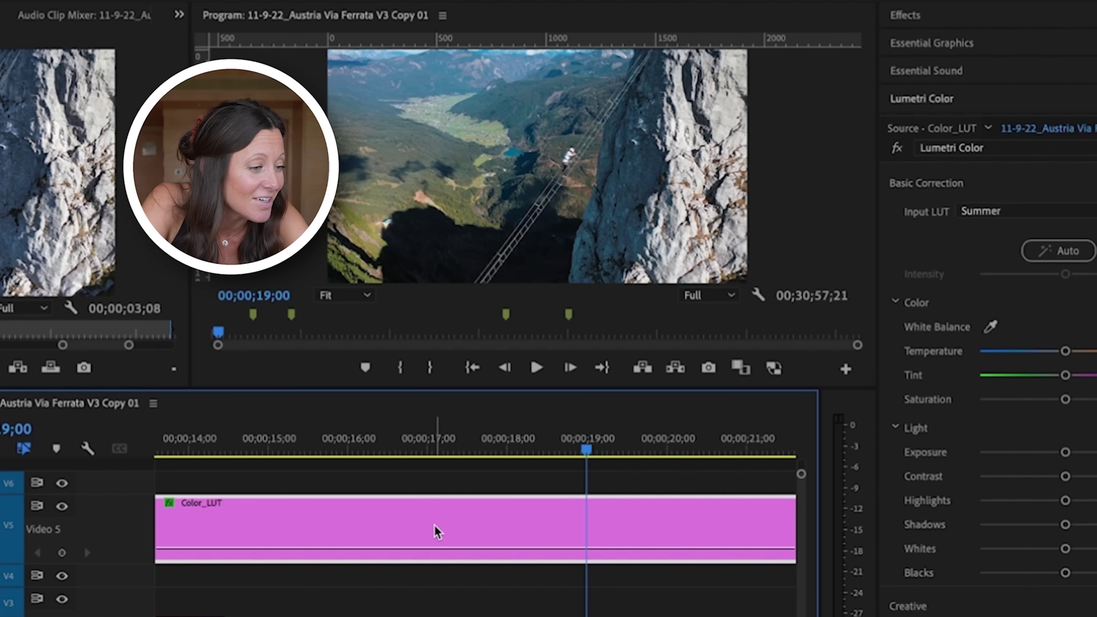
left_click(63, 507)
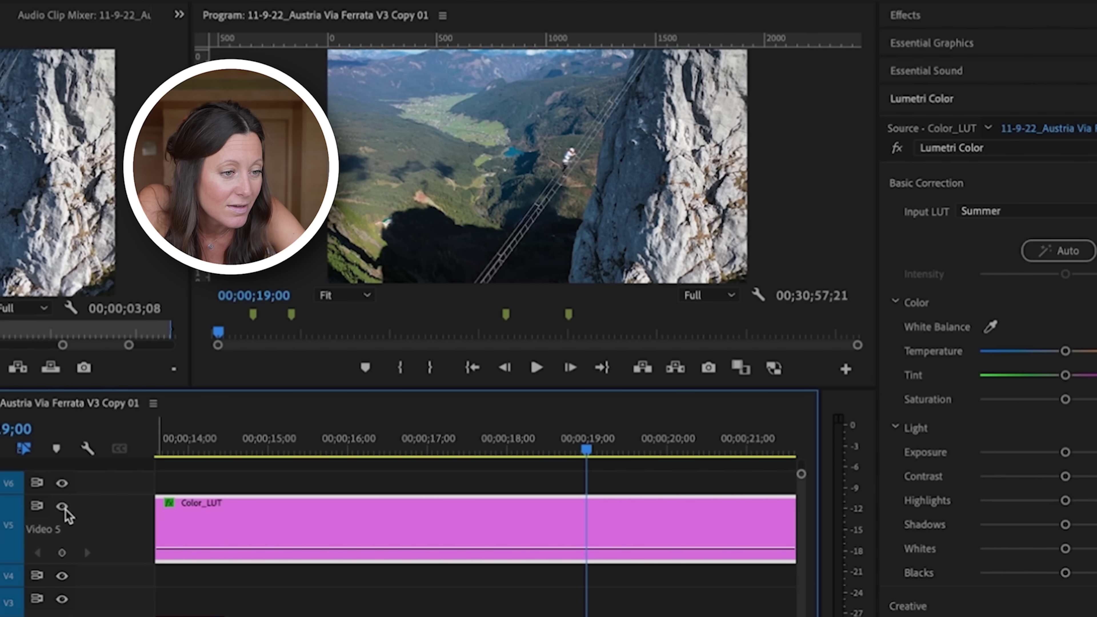
left_click(62, 504)
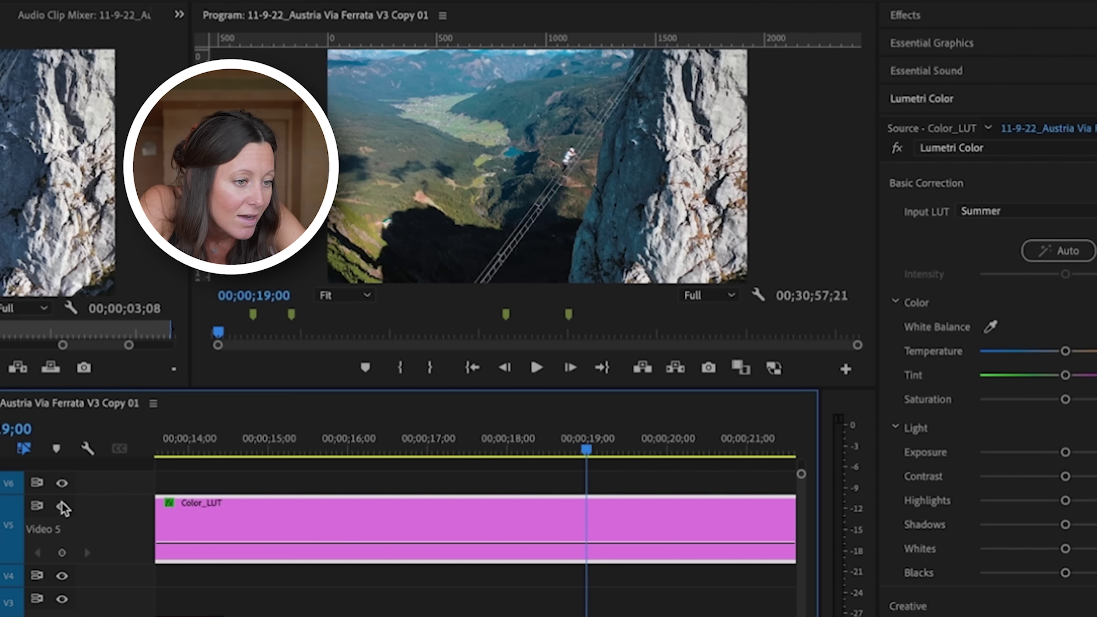
left_click(61, 503)
left_click(62, 506)
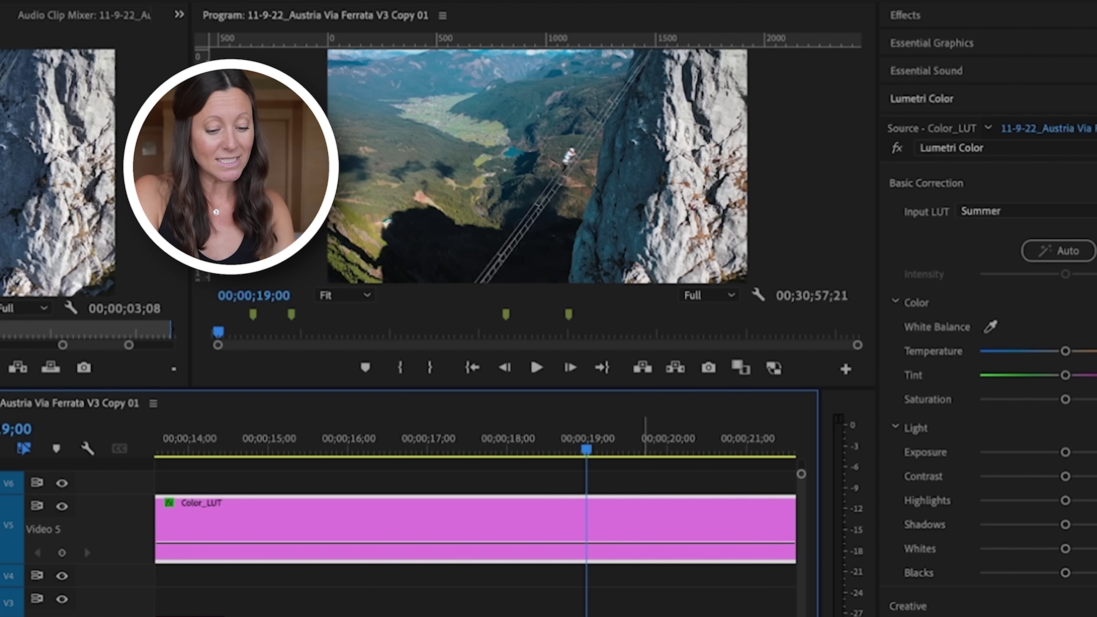
Step: Scrub through the whole sequence to review the combined grade
key("backslash")
left_click(484, 323)
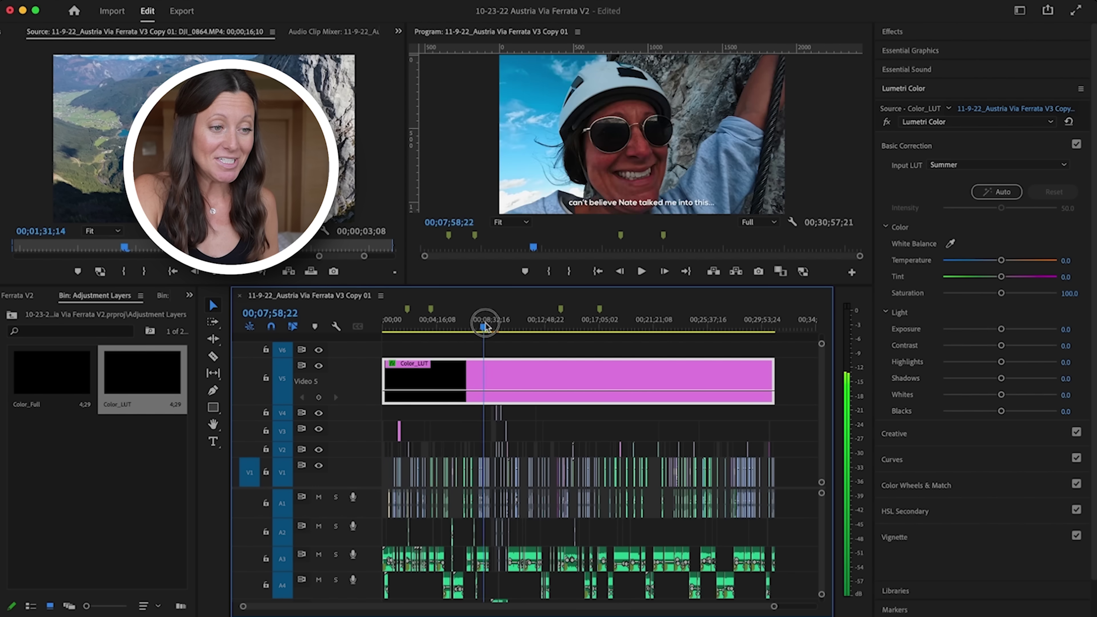
left_click_drag(485, 324, 648, 325)
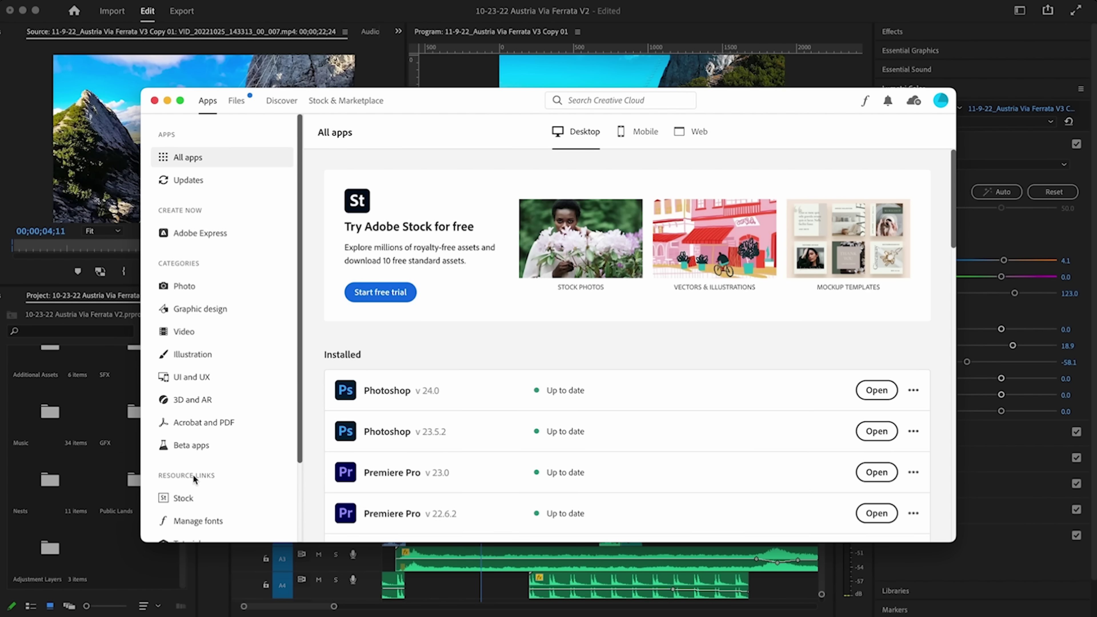
Step: Search Adobe Stock for 'yellowstone'
left_click(183, 505)
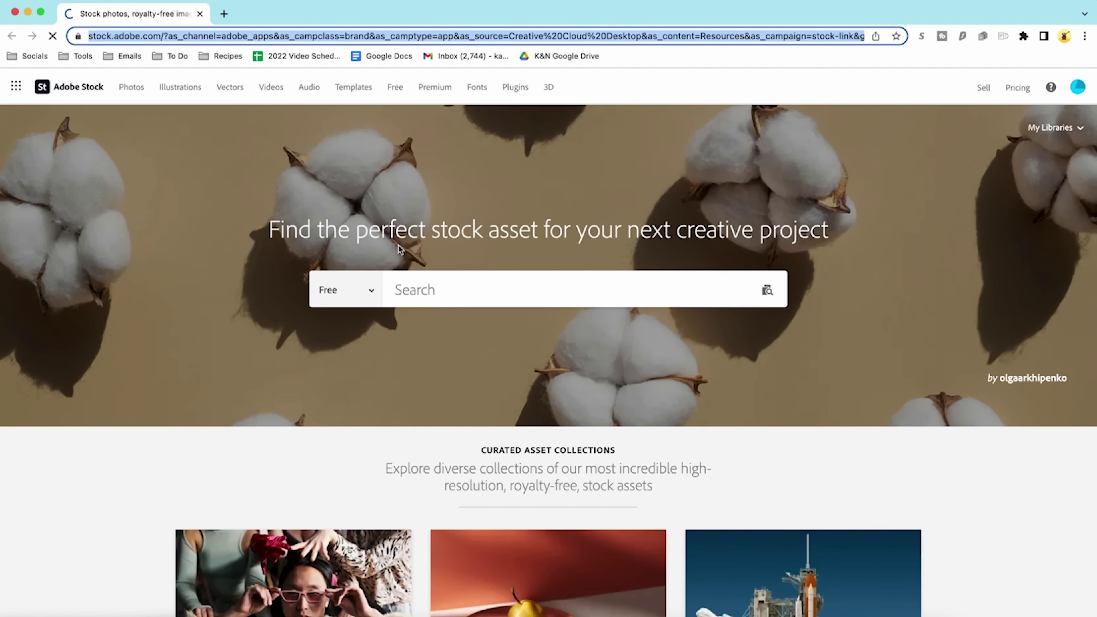
left_click(446, 290)
type("yell")
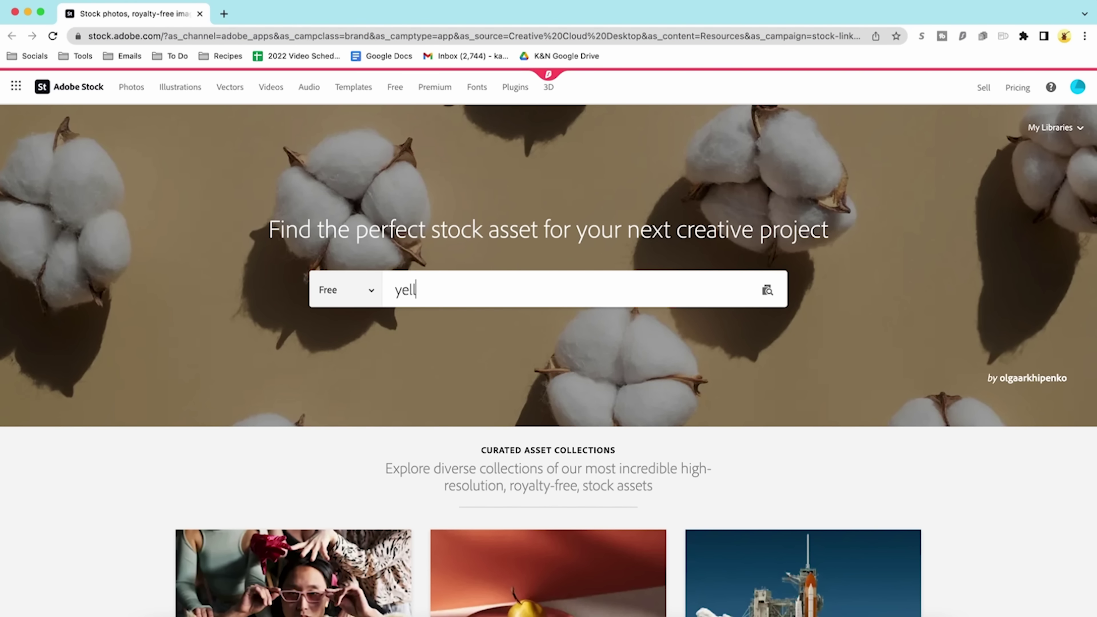
type("owstone")
key("Return")
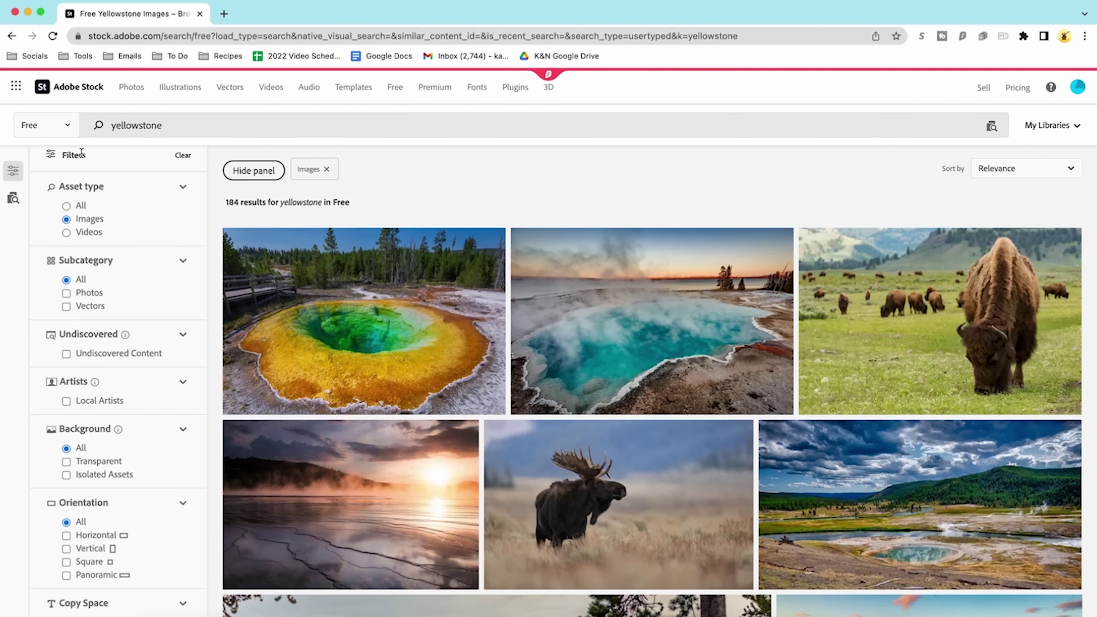
Step: Filter the results to Videos with Aerial shot angle and browse the clips
left_click(67, 233)
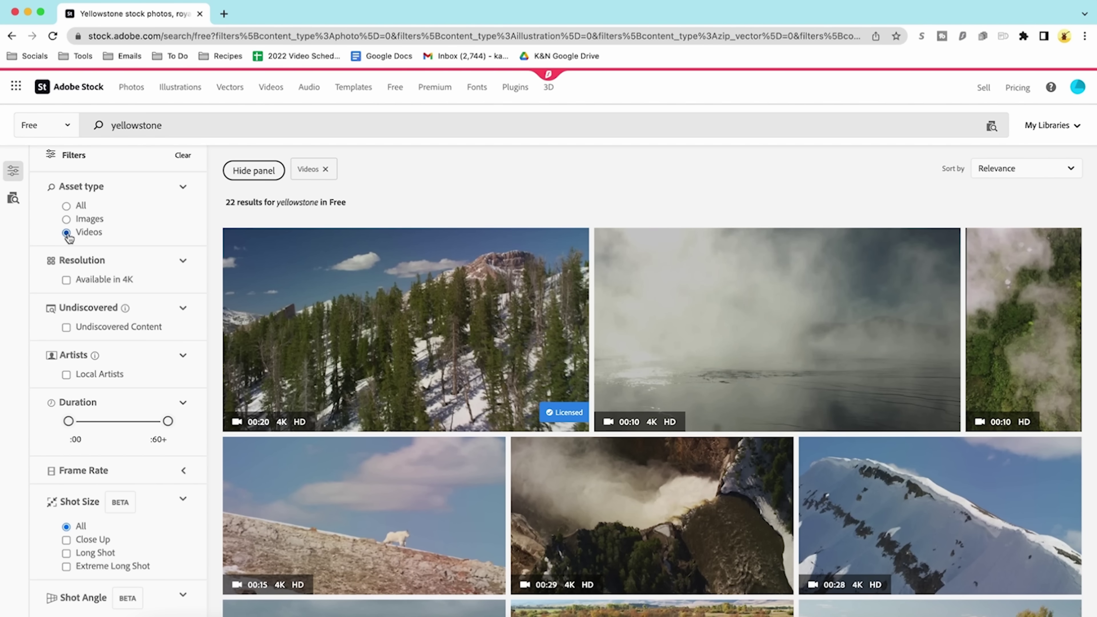
scroll(90, 488, "down", 4)
left_click(66, 503)
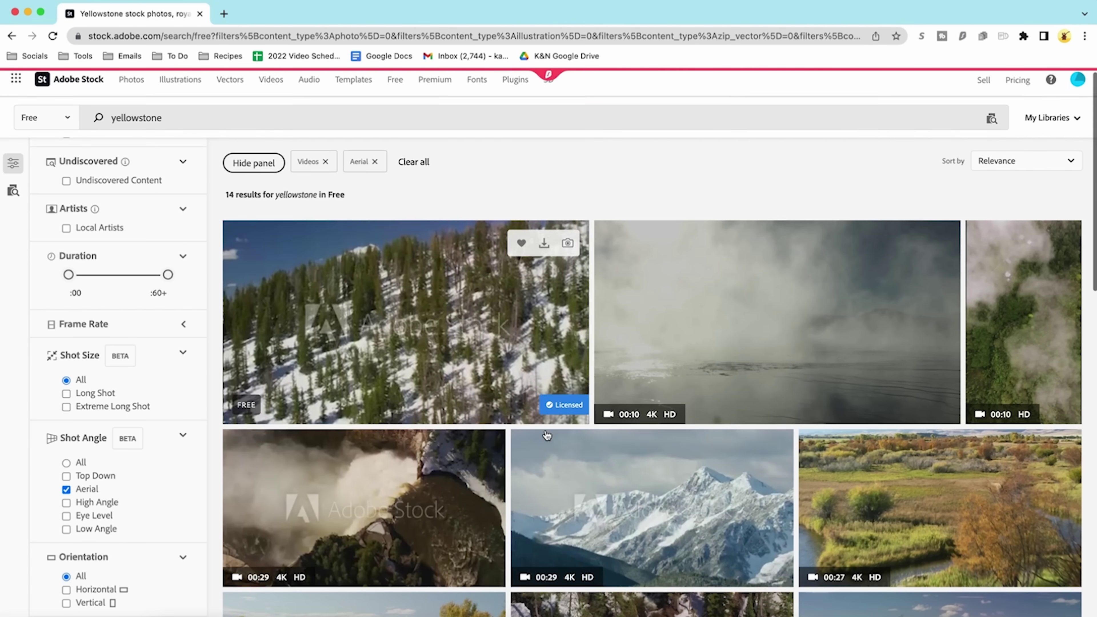
scroll(546, 435, "down", 8)
scroll(546, 435, "down", 8)
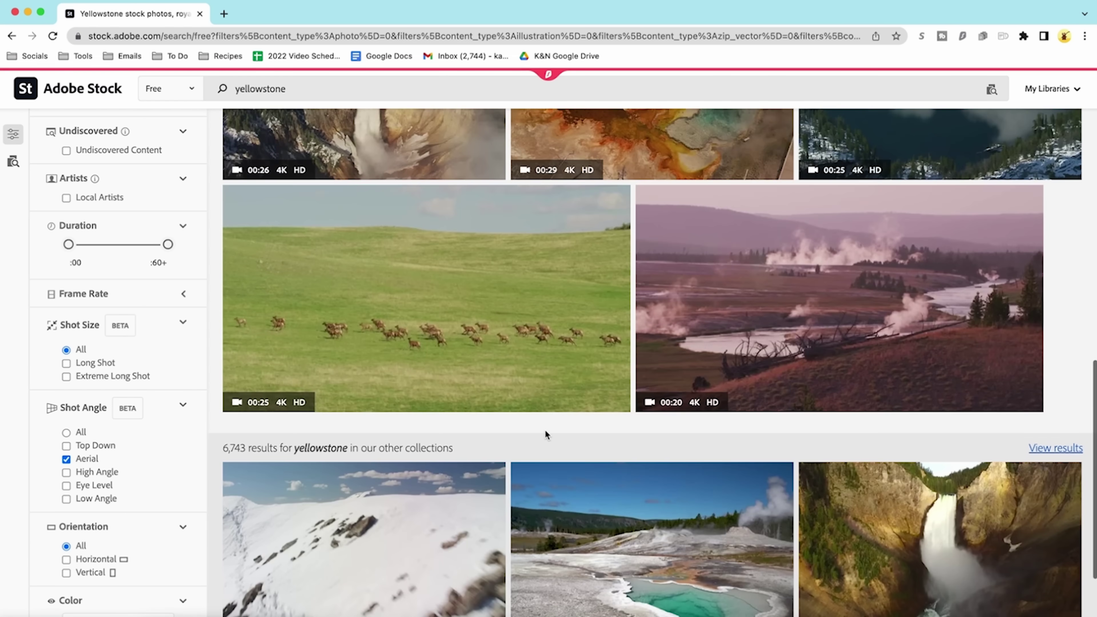
scroll(545, 429, "up", 13)
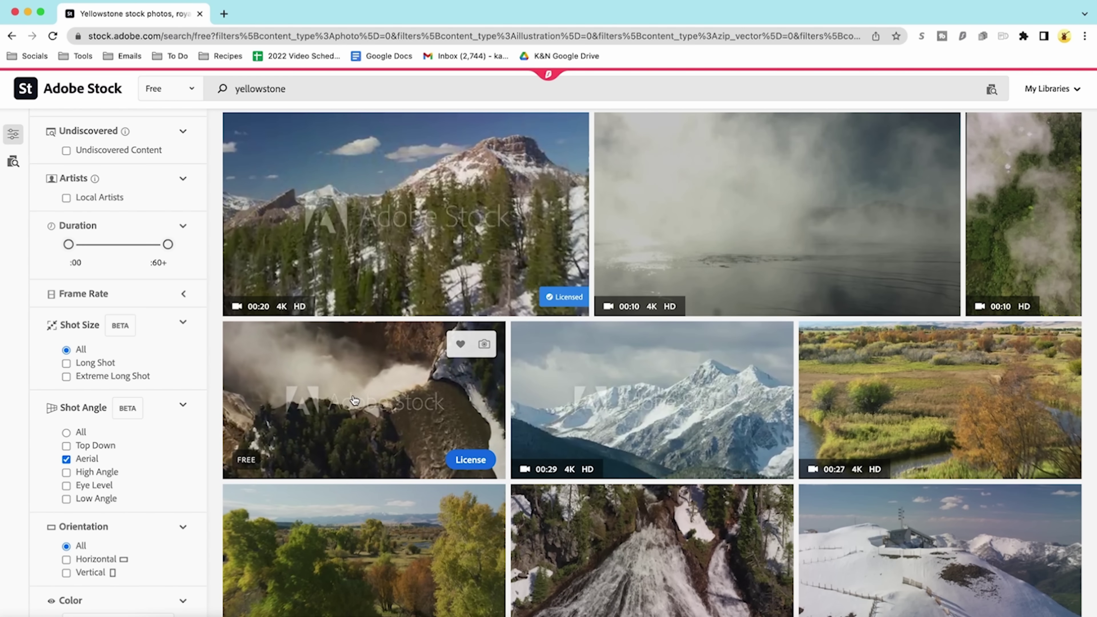
scroll(682, 483, "down", 6)
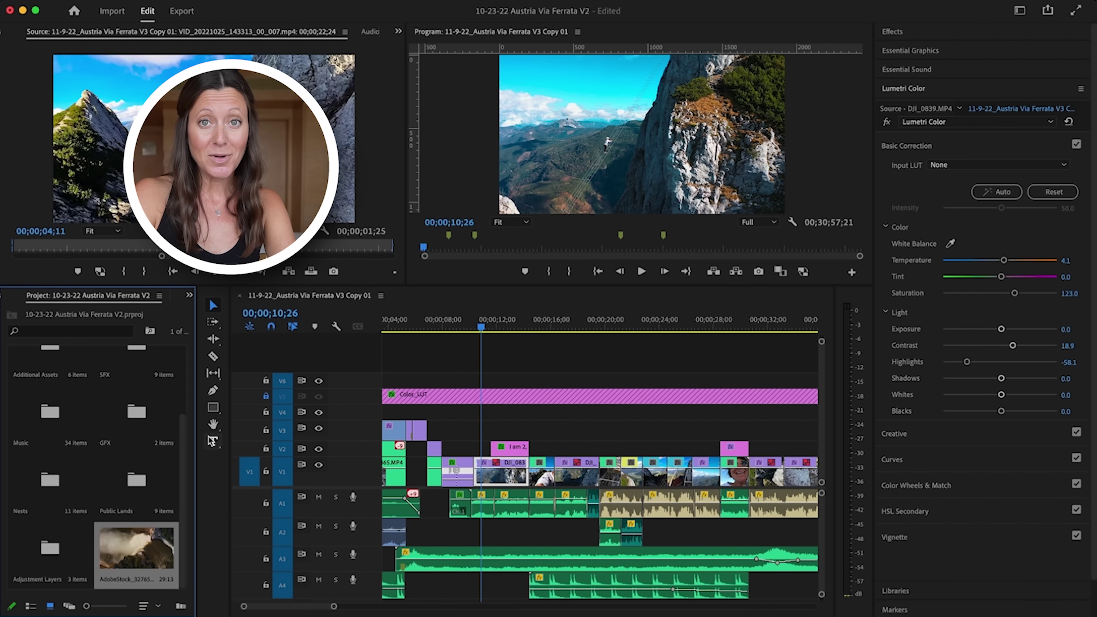
Step: Place the AdobeStock waterfall clip on V6 and play the sequence
left_click_drag(149, 557, 487, 378)
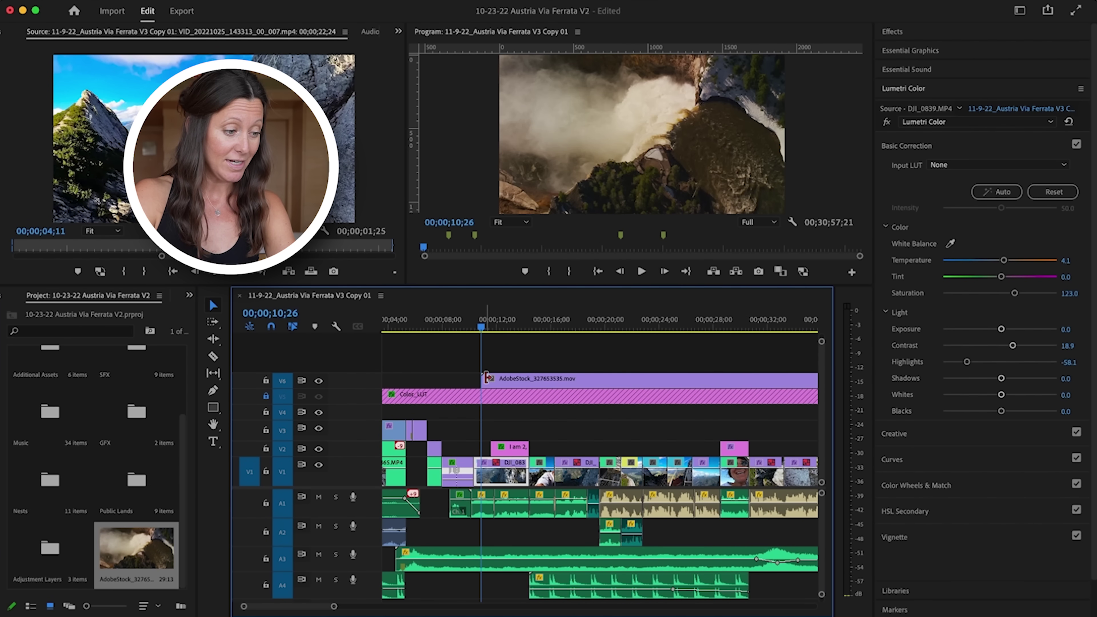
key("space")
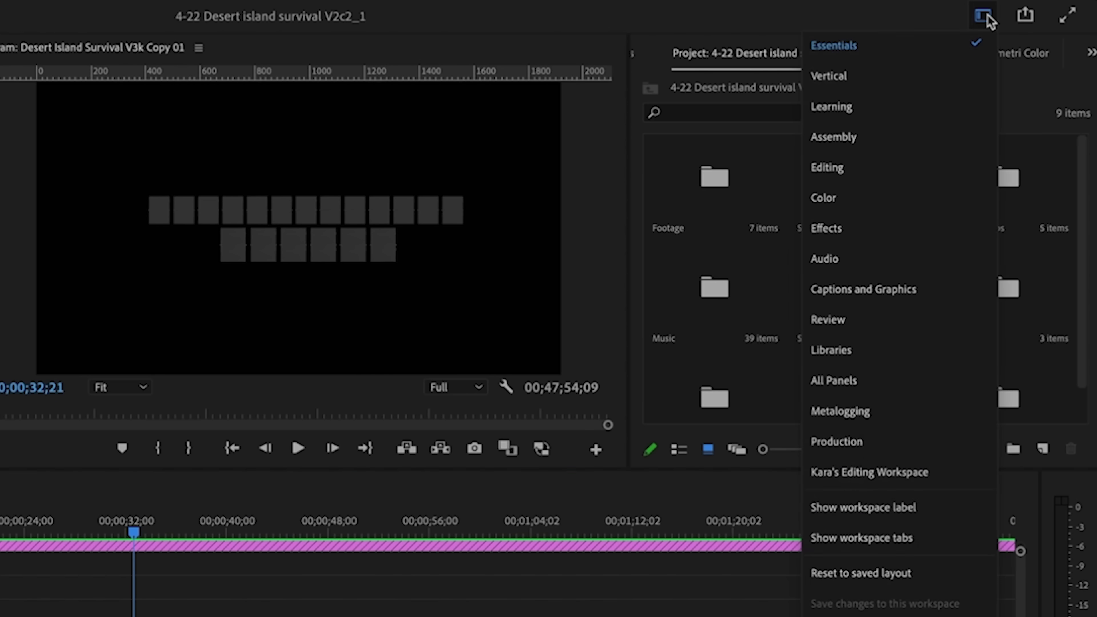
Step: Switch to Captions and Graphics and show My Templates in Essential Graphics
left_click(934, 296)
left_click(793, 82)
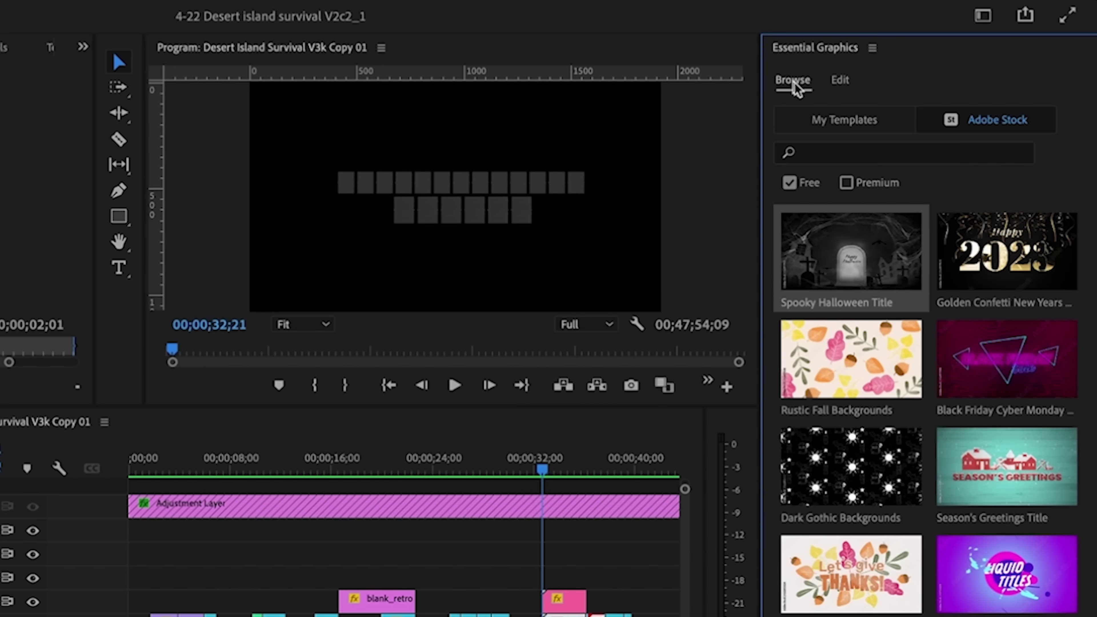
left_click(861, 126)
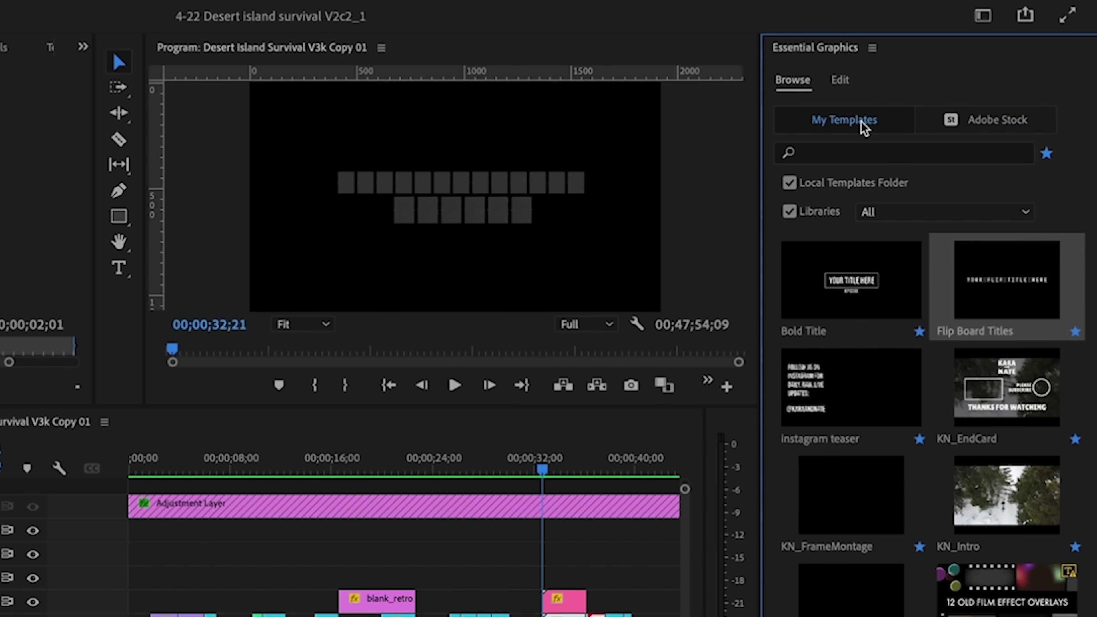
left_click(1047, 151)
left_click(1049, 155)
Step: Drag the Flip Board Titles template onto track V4
left_click_drag(1003, 272, 1003, 273)
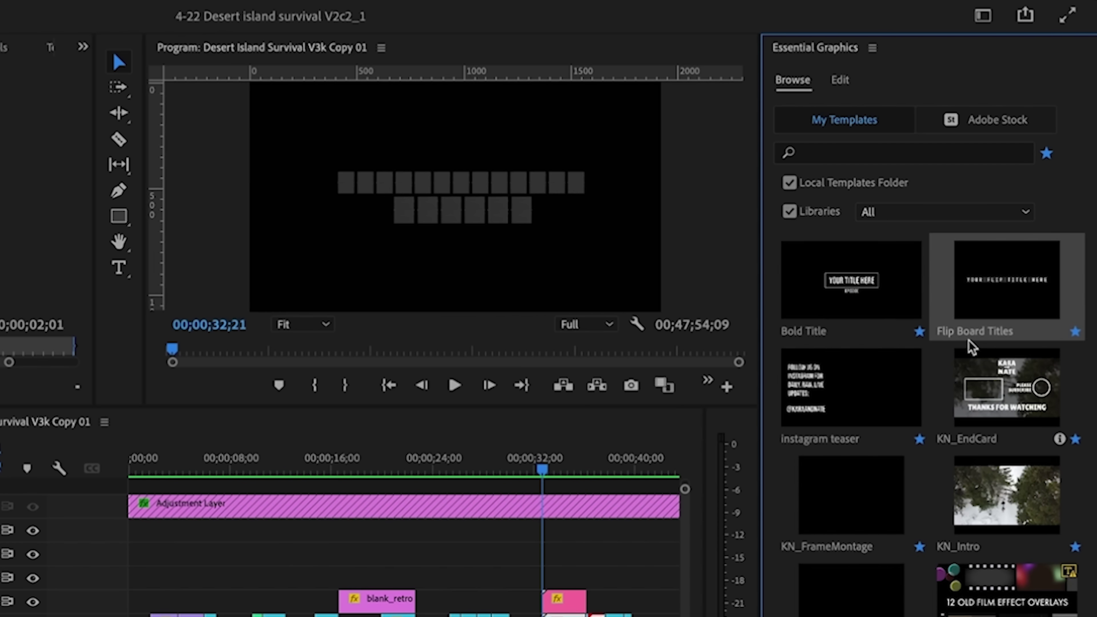
left_click_drag(969, 345, 125, 576)
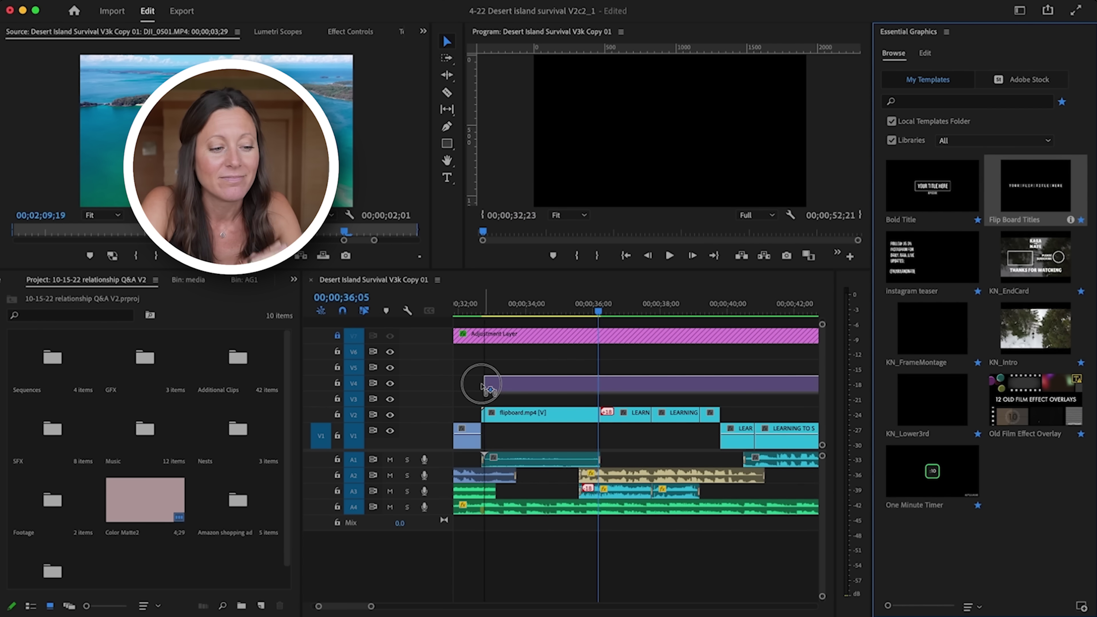
left_click_drag(451, 383, 587, 380)
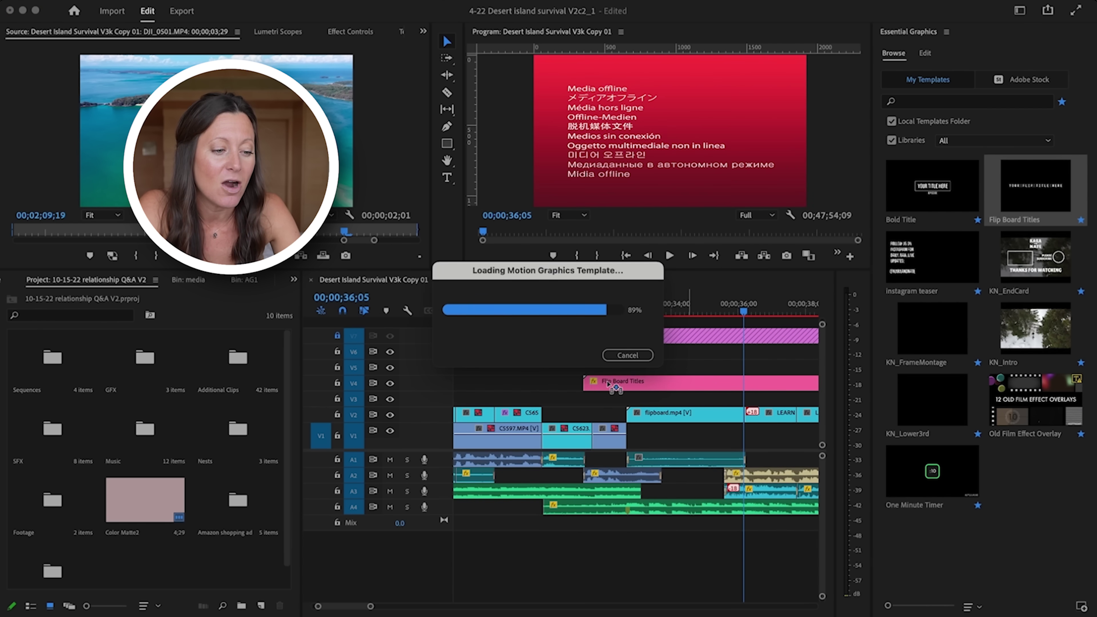
left_click(632, 311)
key("space")
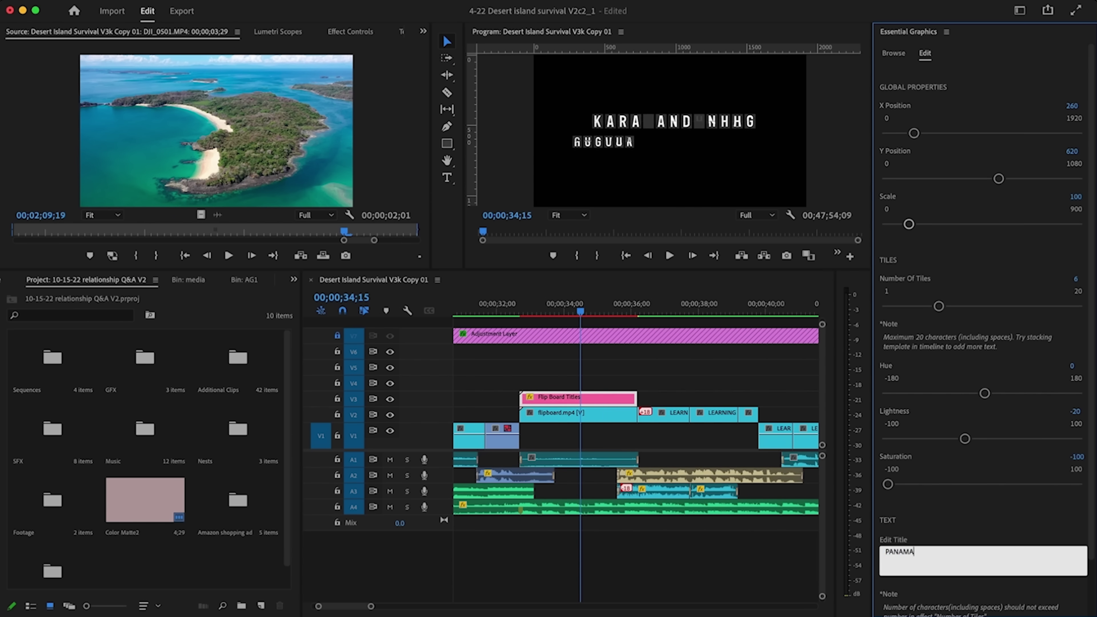
left_click_drag(909, 224, 960, 221)
left_click_drag(941, 133, 961, 133)
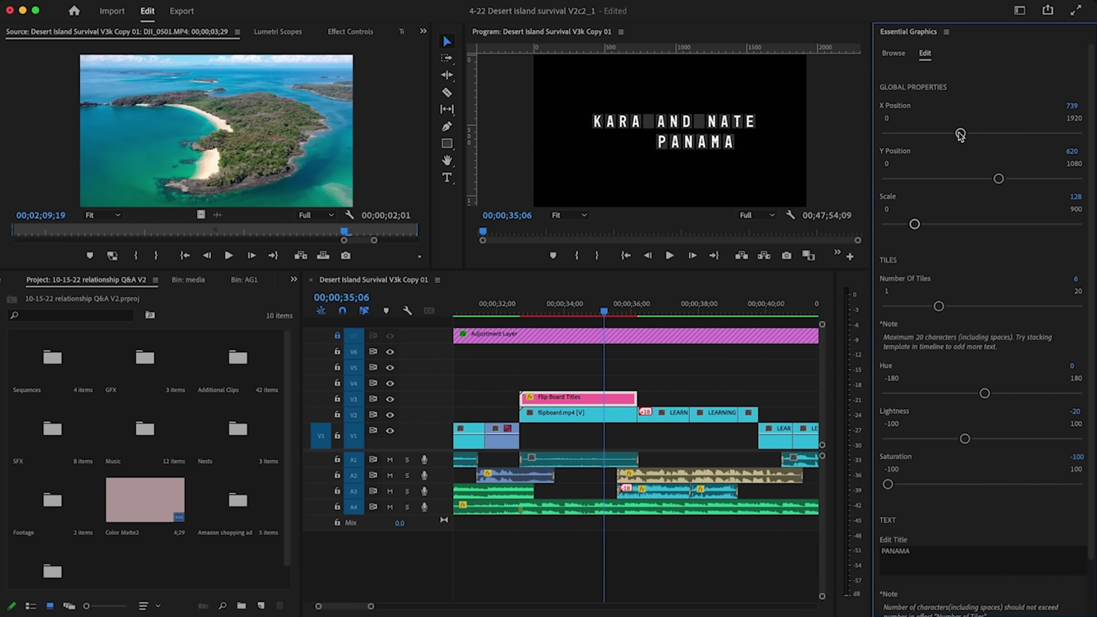
left_click_drag(951, 134, 942, 134)
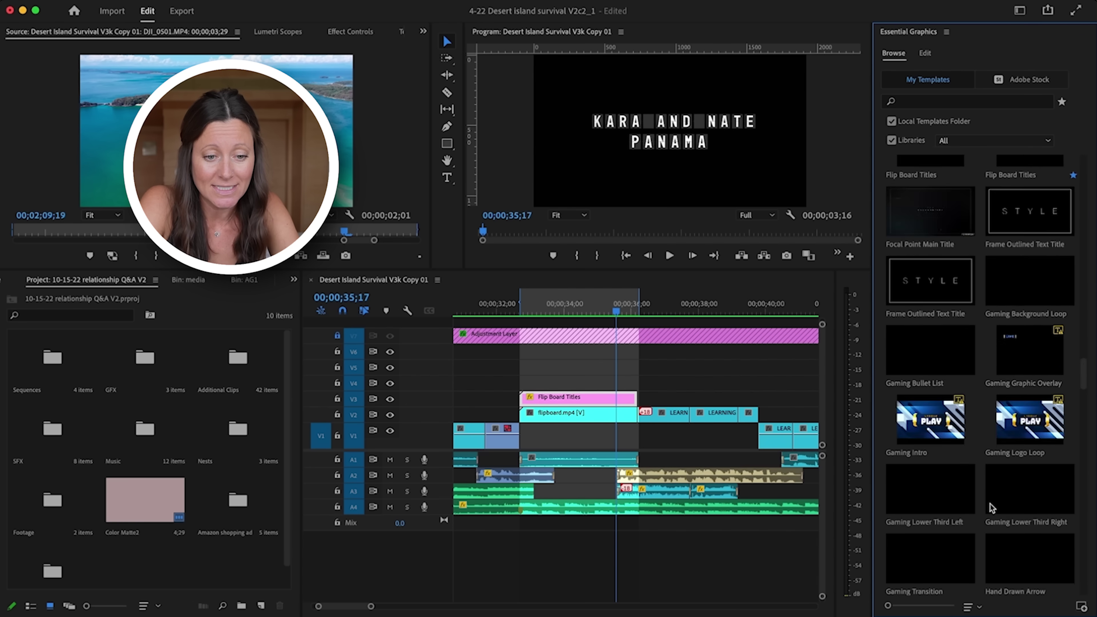
scroll(987, 503, "down", 15)
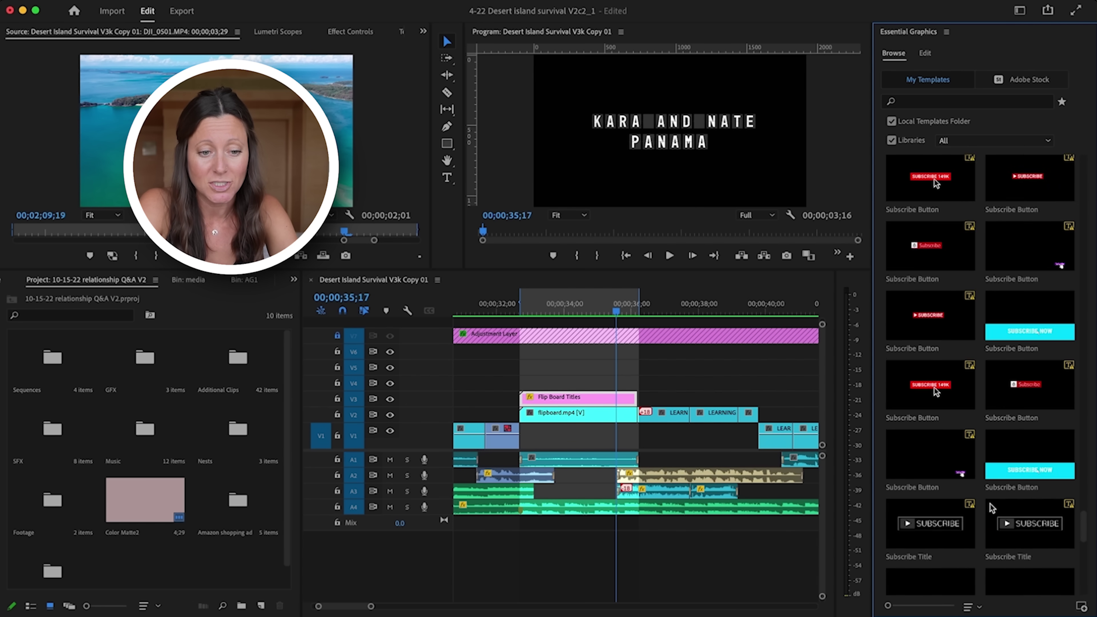
scroll(989, 507, "up", 15)
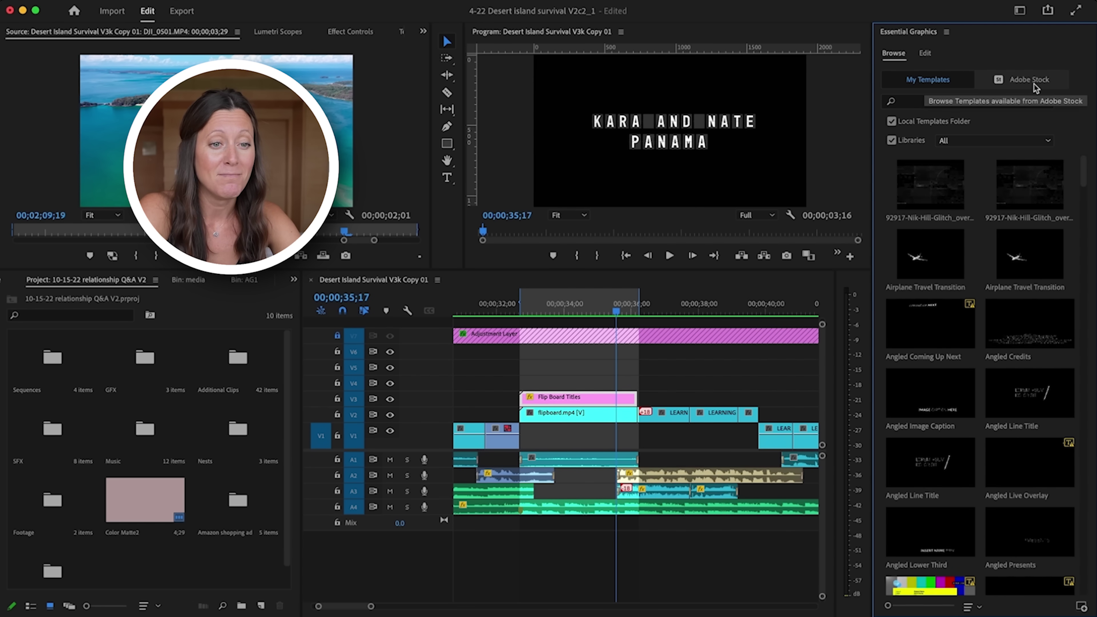
Step: Search Adobe Stock templates for PHONE and place Device Screen Media Replace on track V5
left_click(1022, 85)
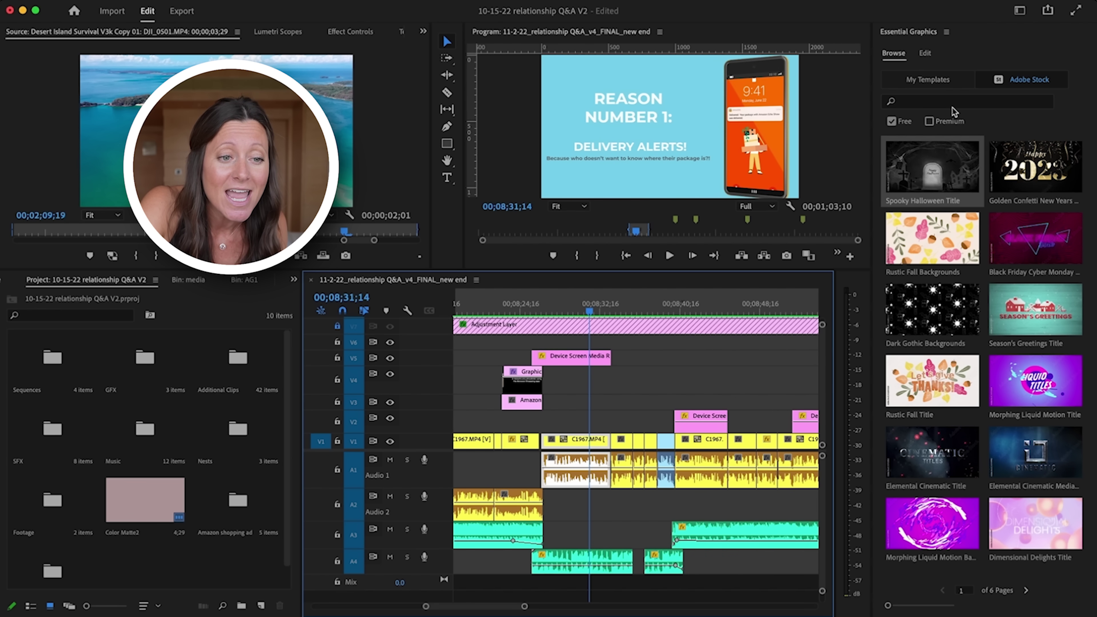
left_click(927, 102)
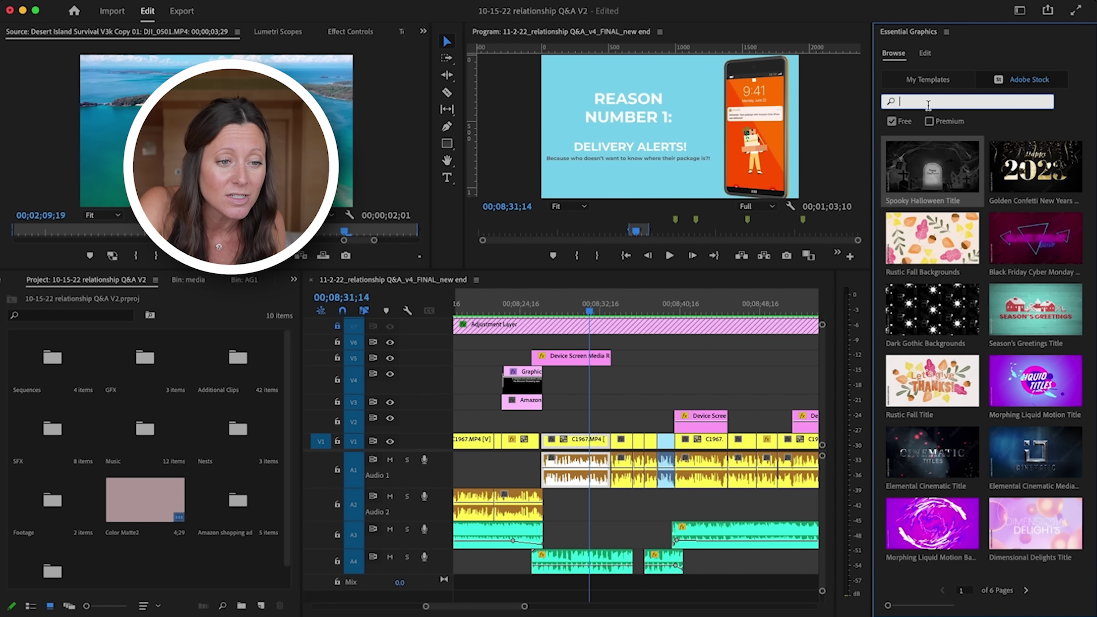
key("Return")
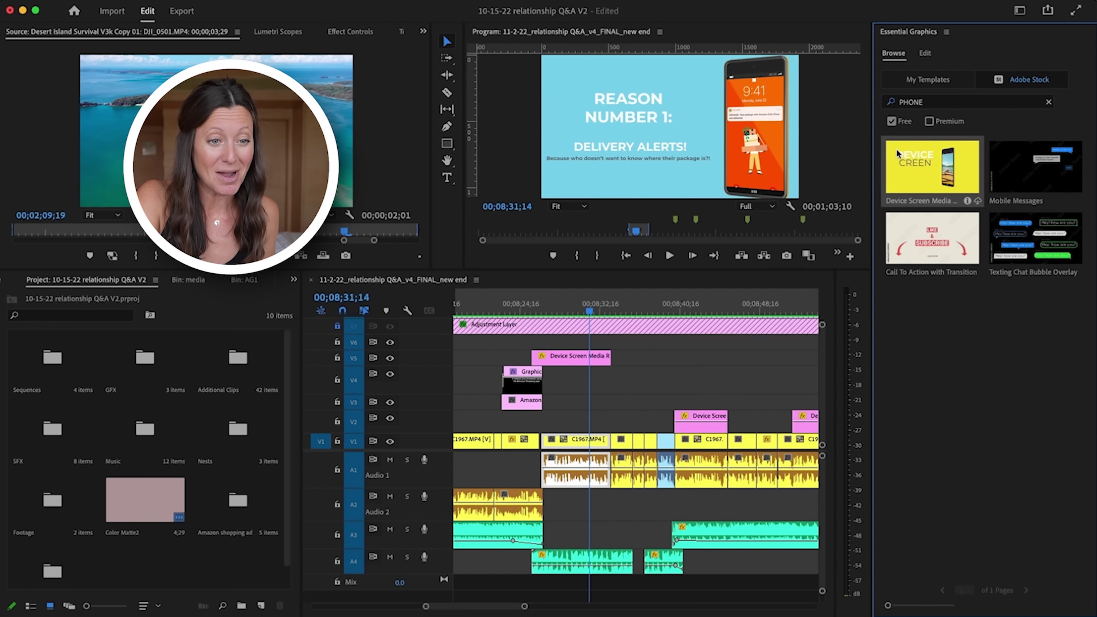
left_click(897, 152)
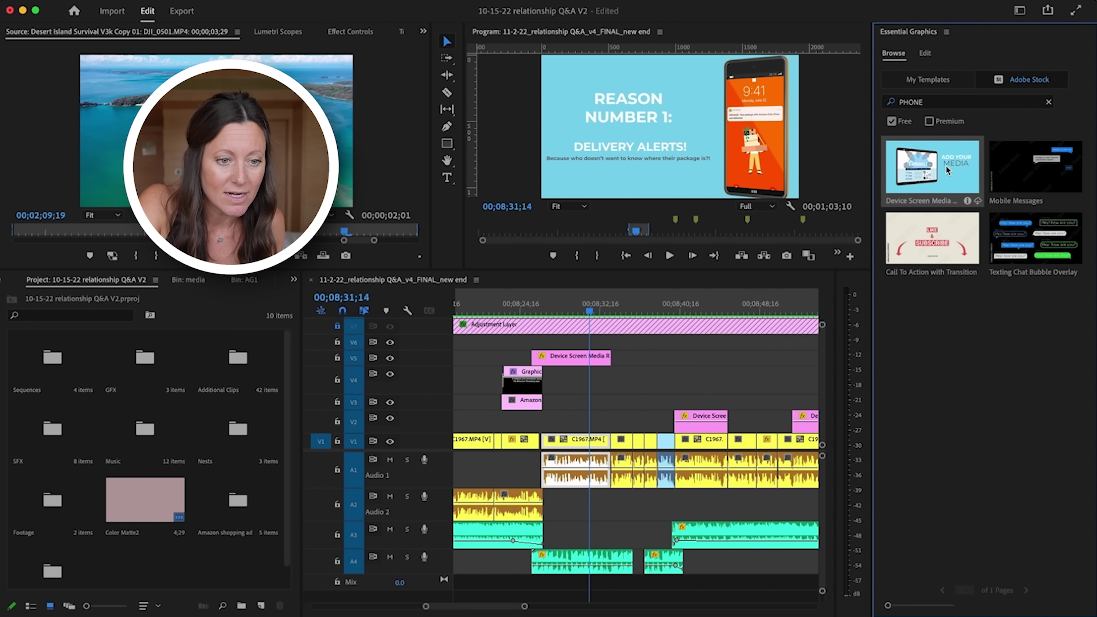
left_click_drag(774, 289, 615, 363)
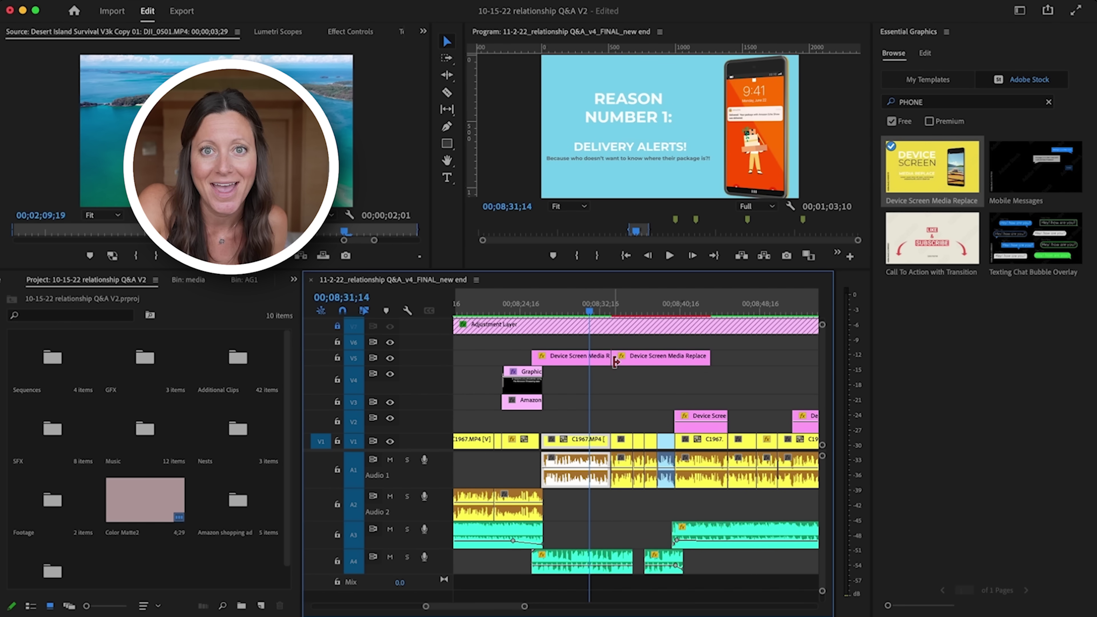
mouse_move(654, 306)
left_mouse_down()
mouse_move(617, 307)
mouse_move(647, 311)
left_mouse_up()
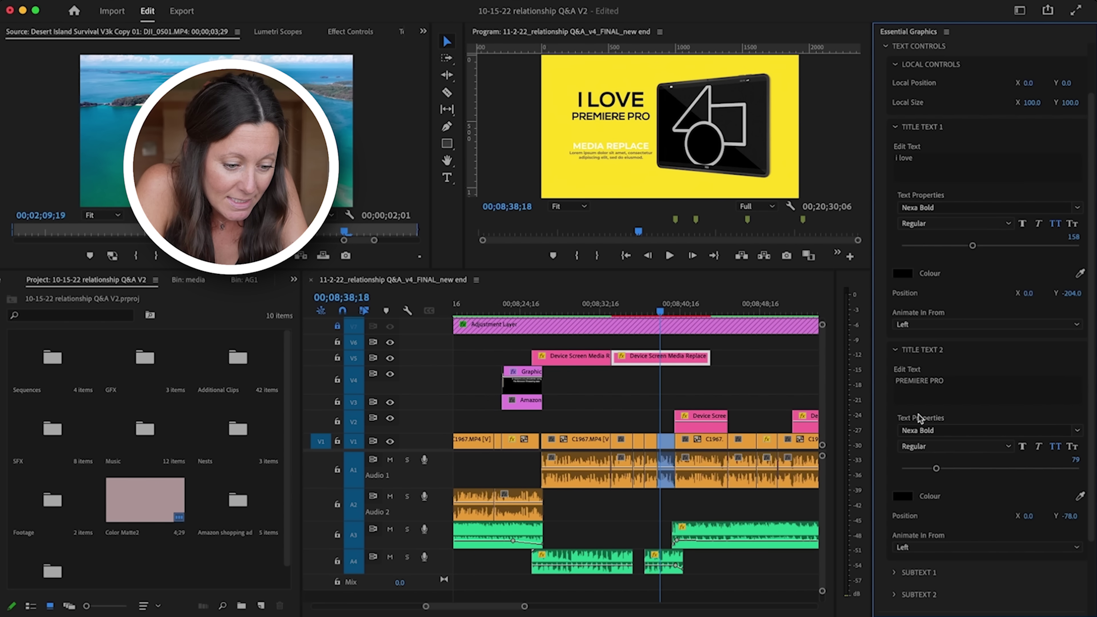
Step: Scroll down through the Essential Graphics Edit controls
scroll(918, 418, "down", 3)
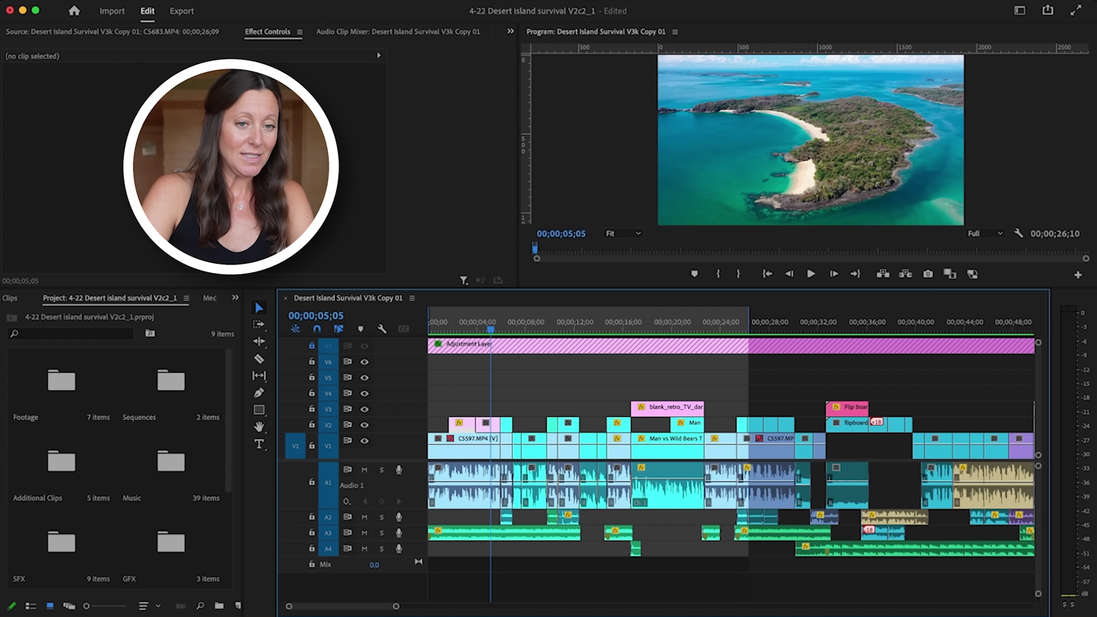
Step: Scrub the playhead through the campfire, flip-board title and lakeside shots, then show the >> panel list
left_click(1020, 11)
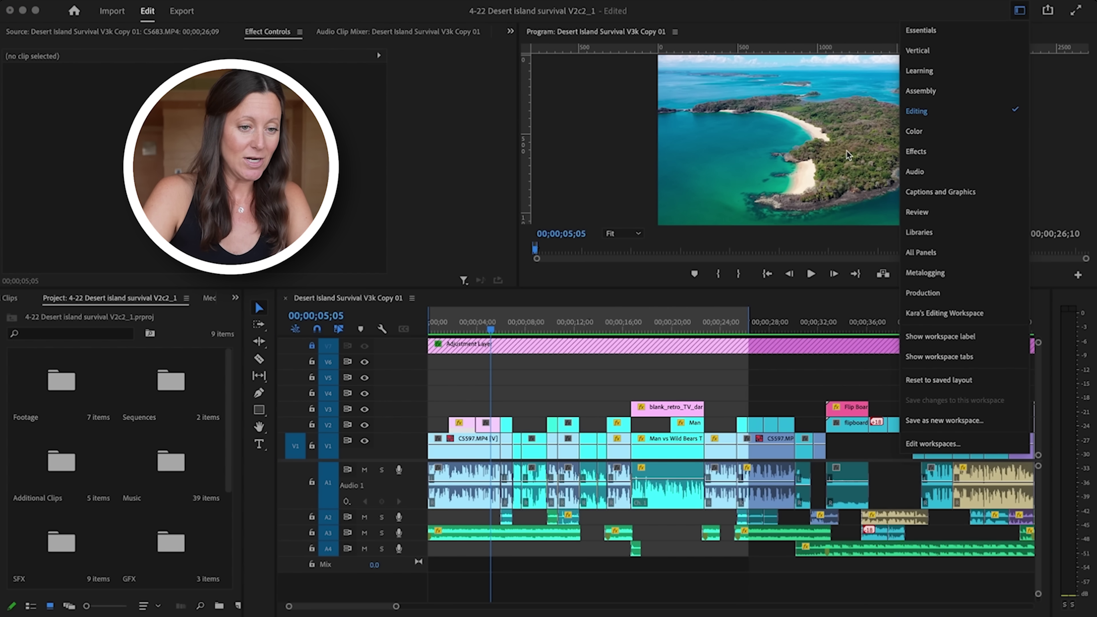
left_click(492, 331)
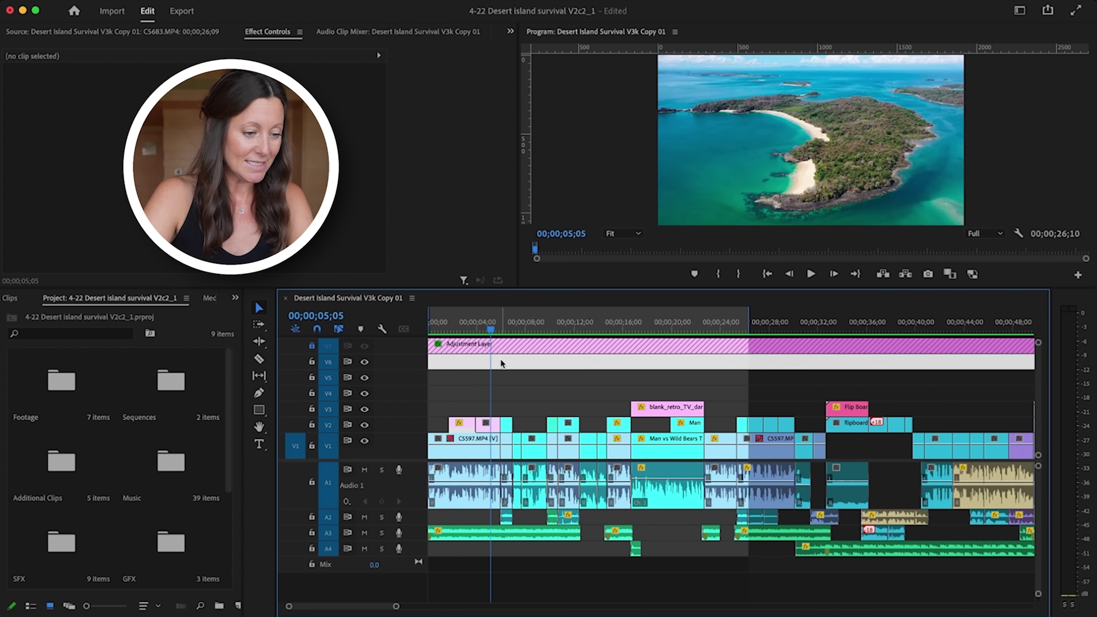
left_click_drag(492, 331, 826, 341)
left_click(842, 323)
left_click_drag(844, 323, 827, 323)
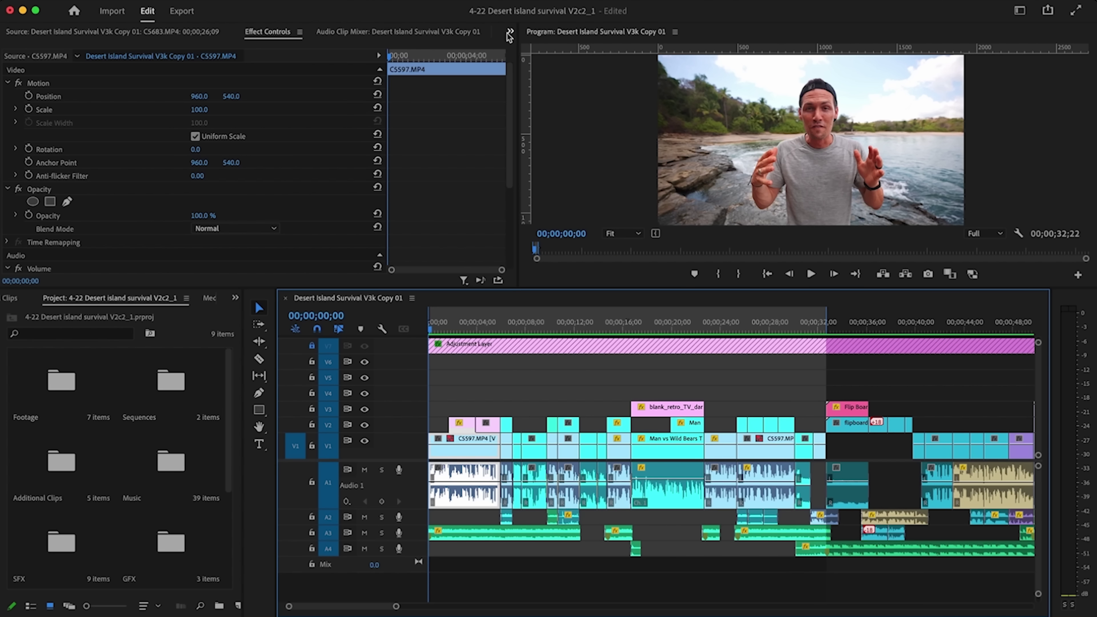
left_click(510, 34)
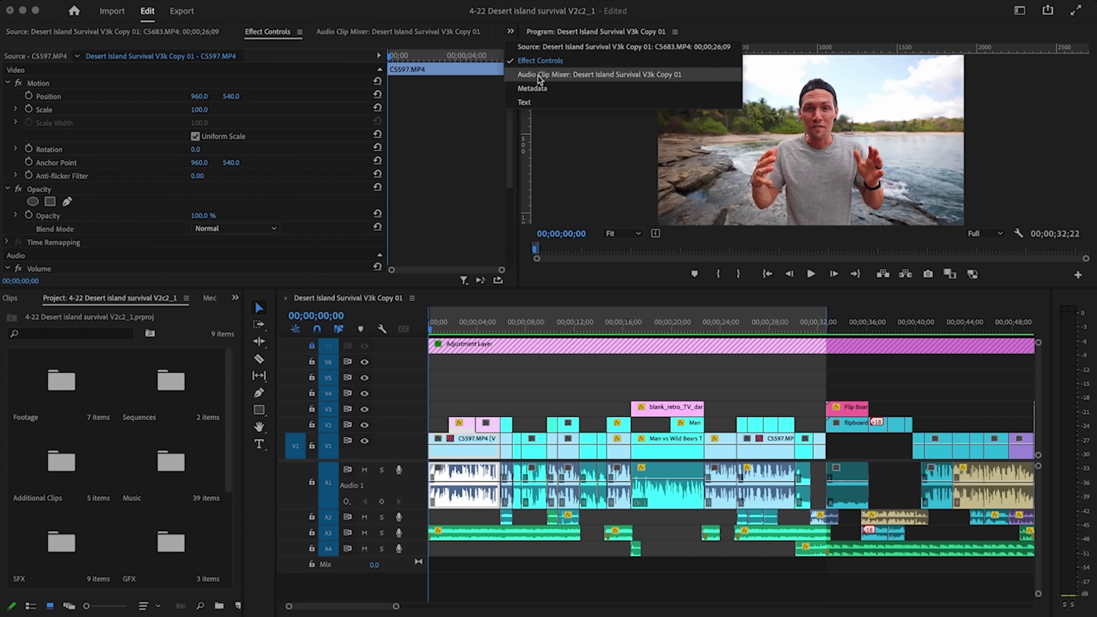
Step: Transcribe the whole sequence in English from the Text panel's Transcript tab
left_click(536, 104)
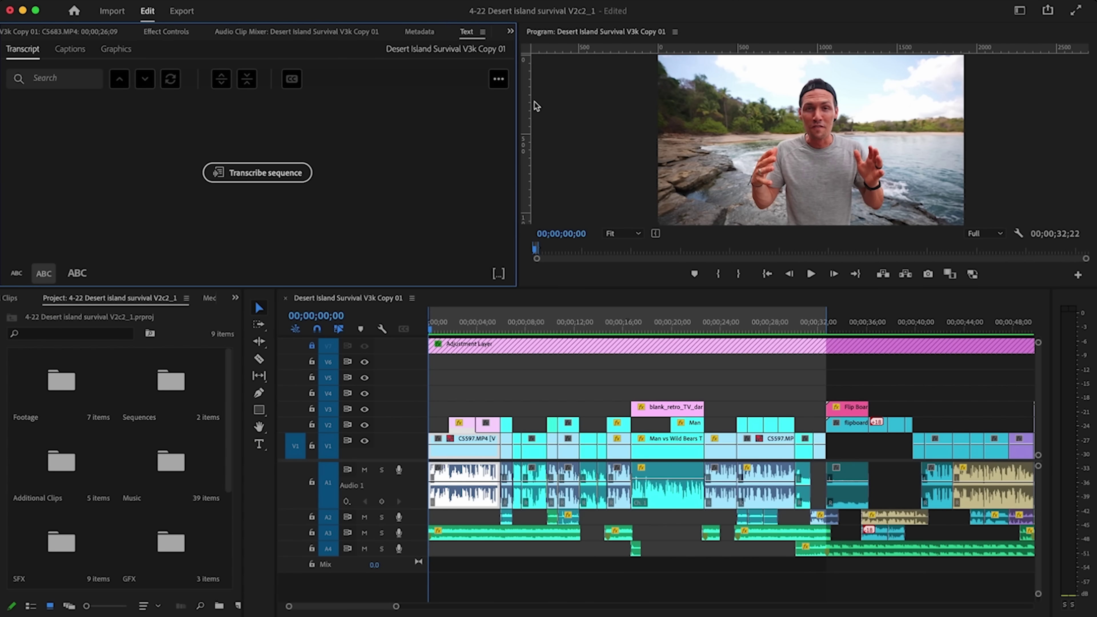
left_click(258, 169)
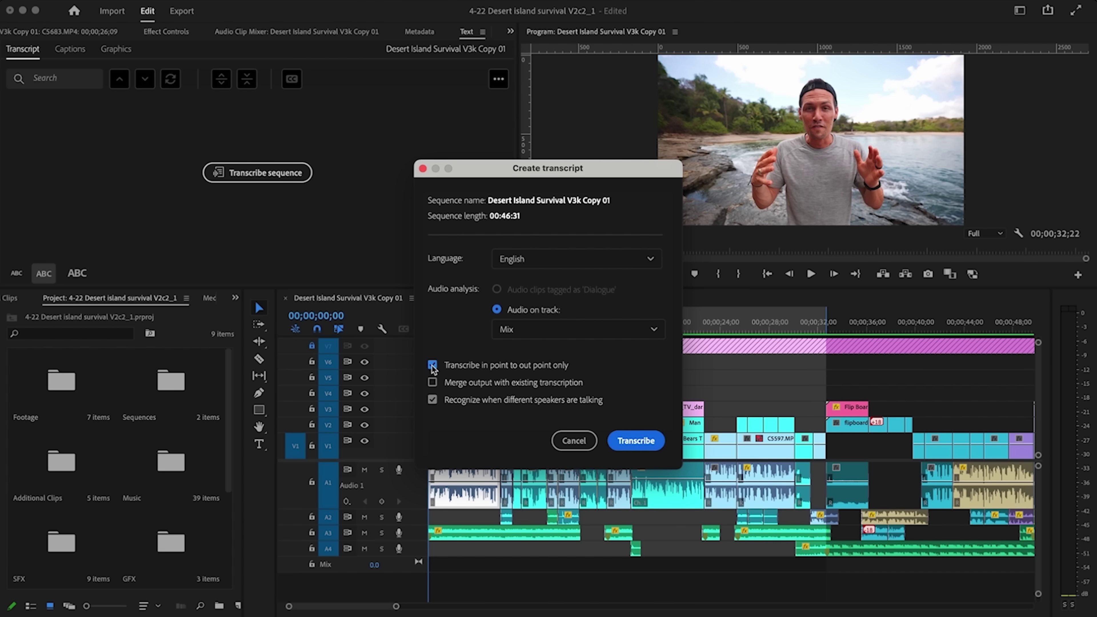
left_click(636, 440)
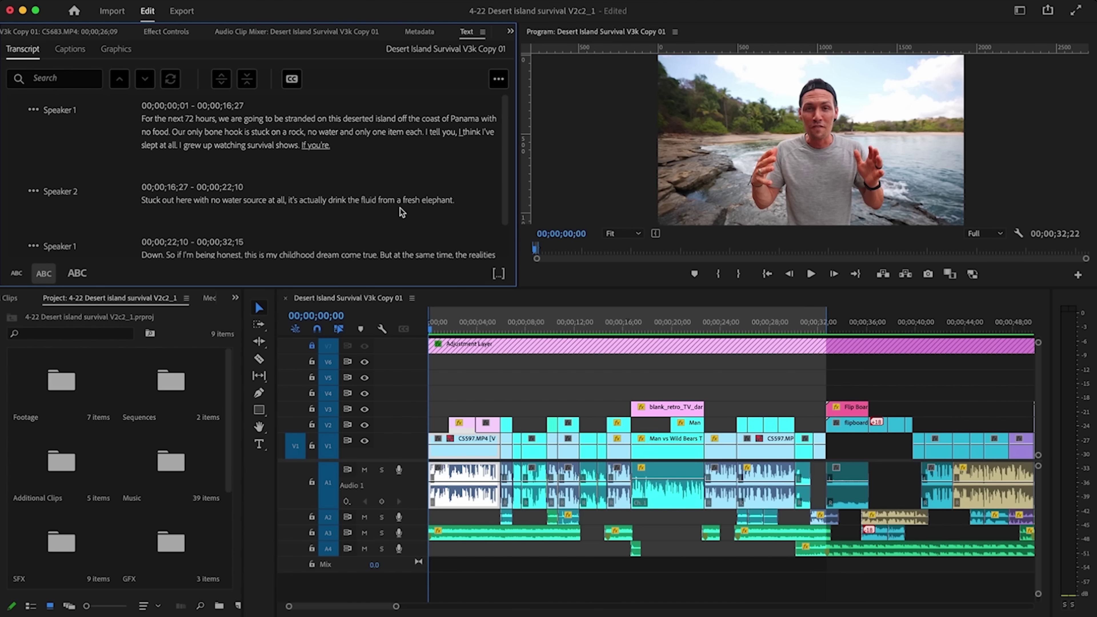
scroll(400, 206, "down", 2)
scroll(399, 206, "up", 2)
Step: Play the sequence from the start against the transcript and go to the misheard phrase in Speaker 1's line
left_click(764, 280)
key("space")
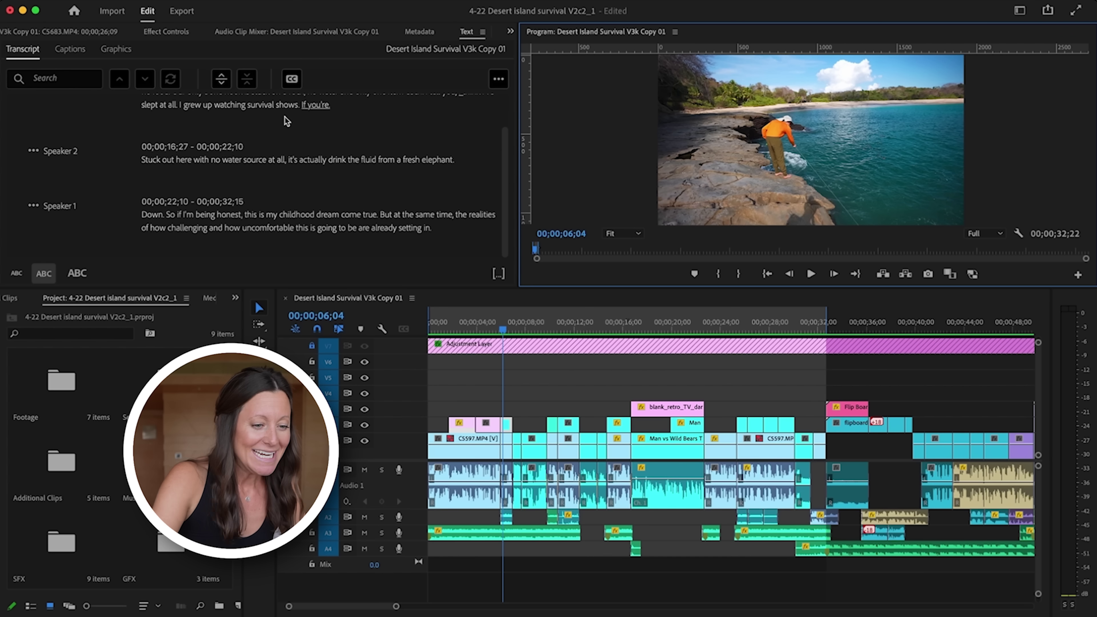
scroll(287, 121, "up", 2)
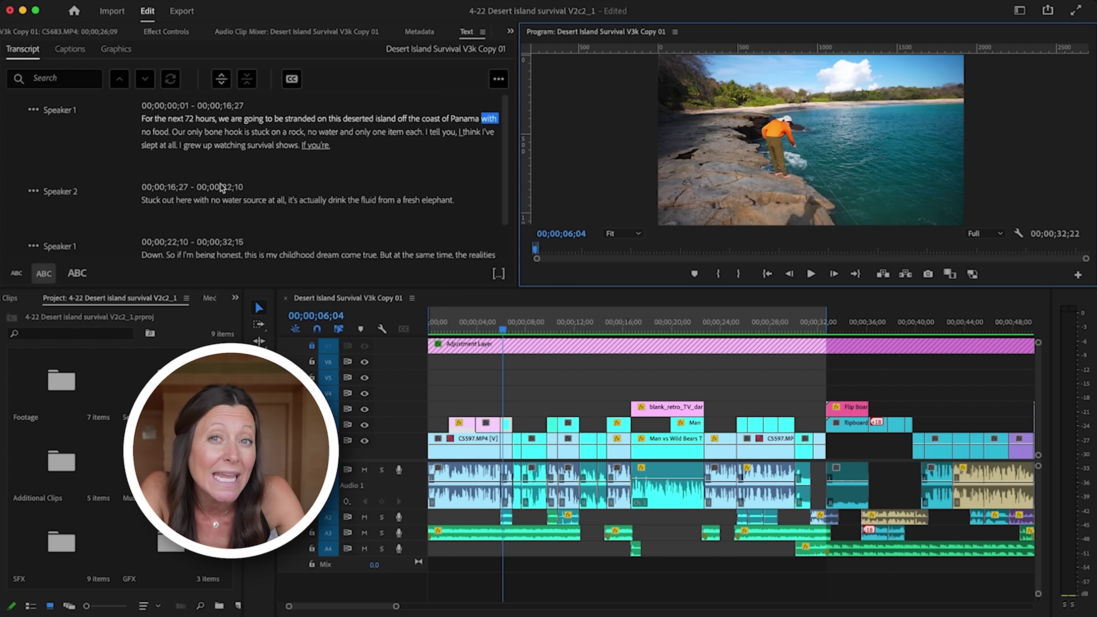
left_click(147, 119)
key("space")
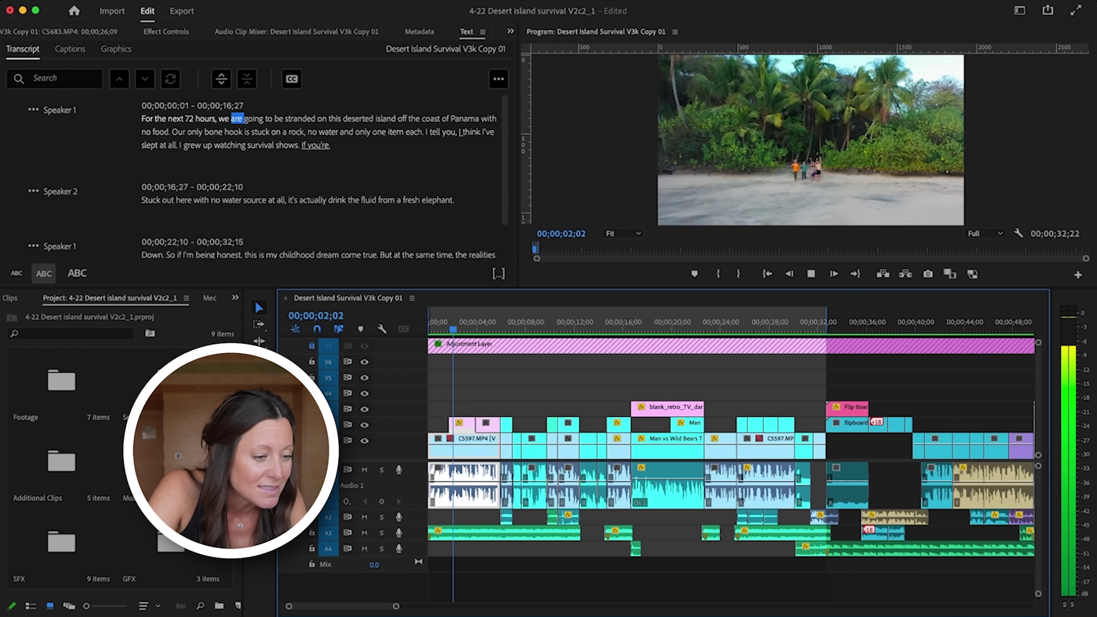
left_click(436, 132)
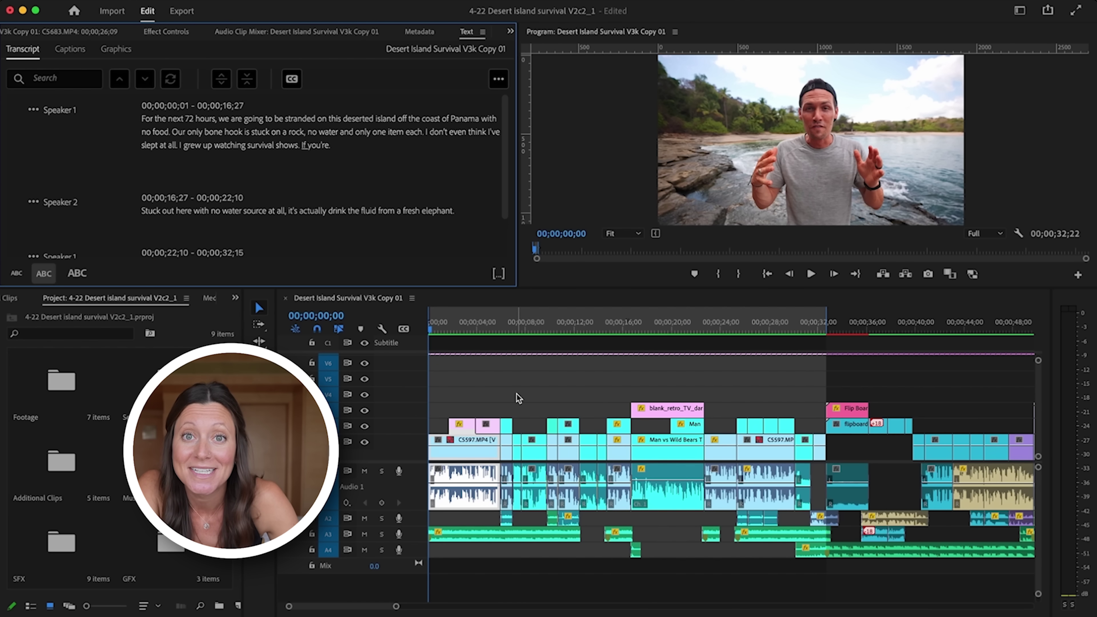
Step: Create Subtitle captions from the transcript using the default settings
left_click(292, 80)
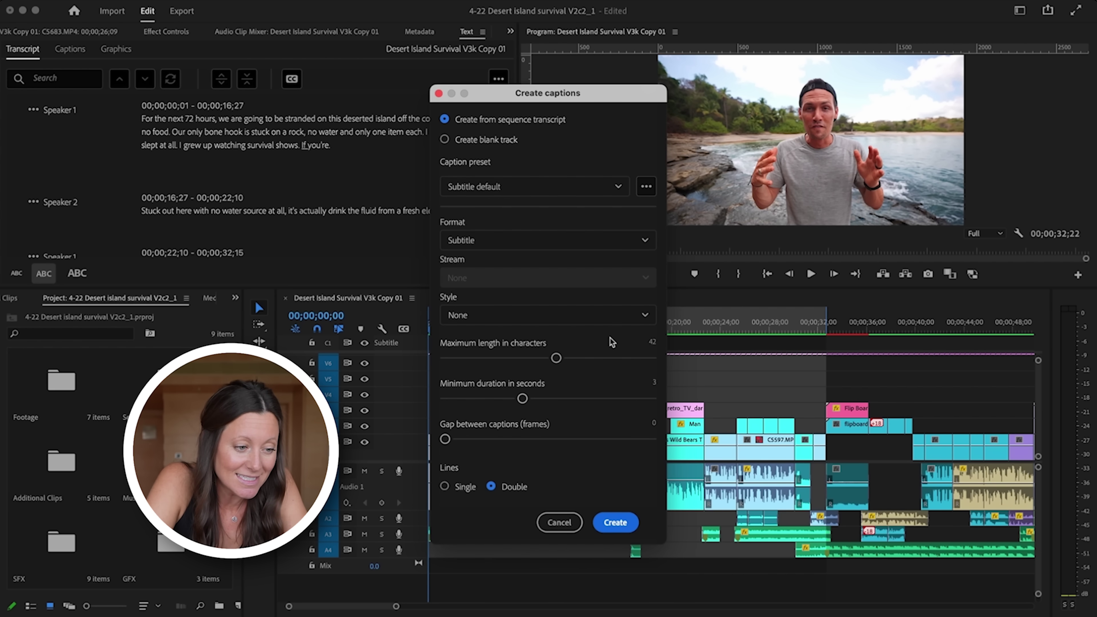
left_click(615, 523)
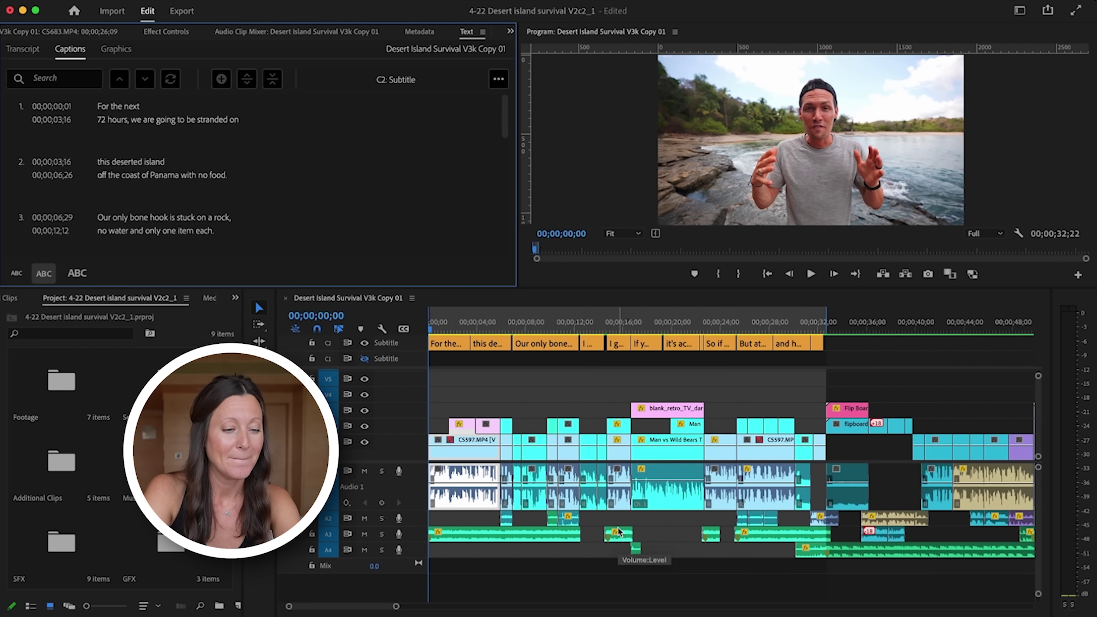